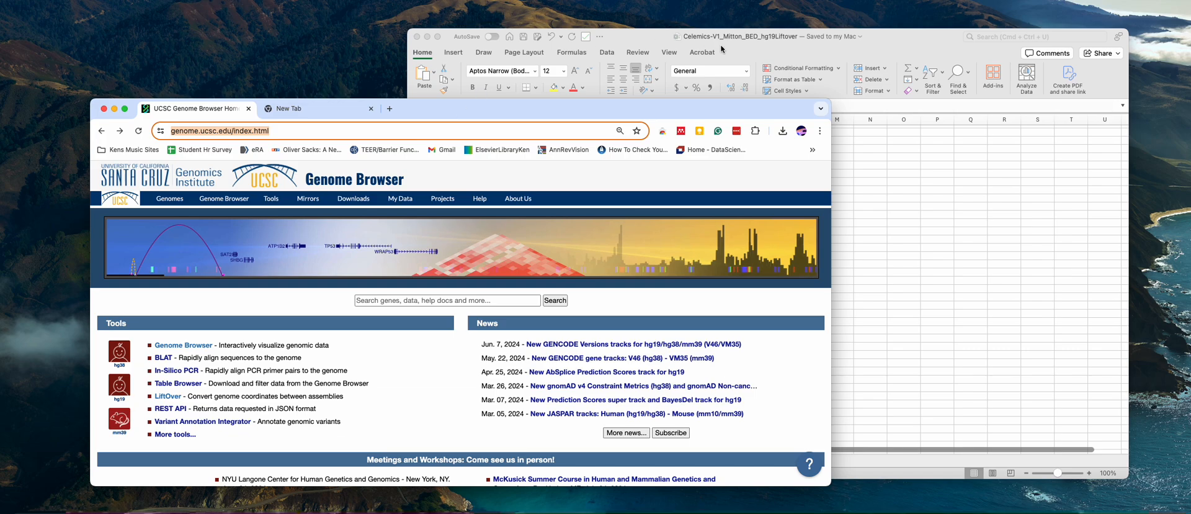
Examine the chromosome, start, end and gene name columns of the Temporary_231205_2312PD001-V1 sheet in the Excel workbook
click(888, 258)
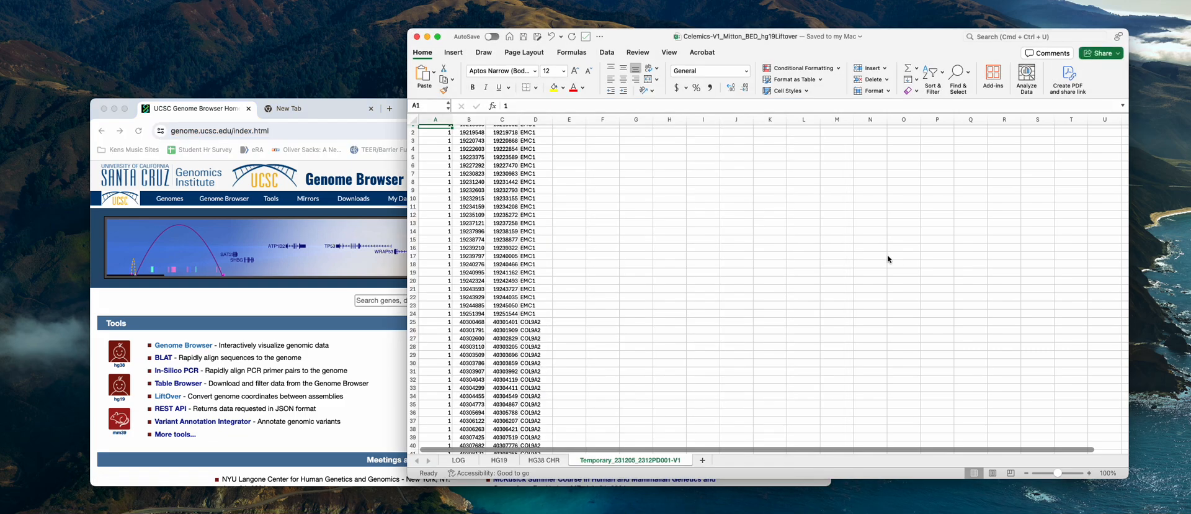
scroll(671, 388, up, 1)
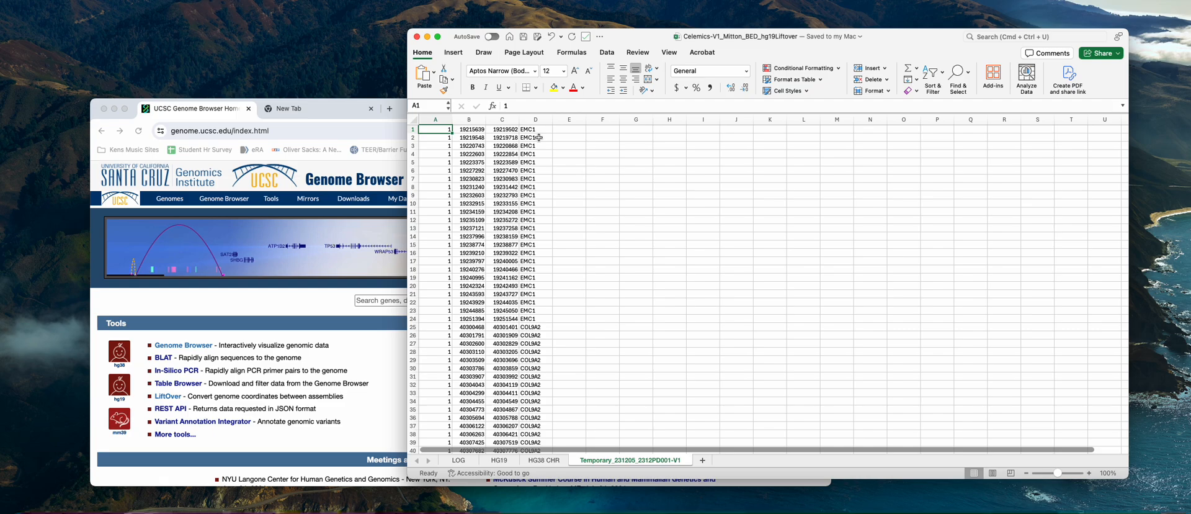
scroll(451, 149, up, 2)
click(437, 118)
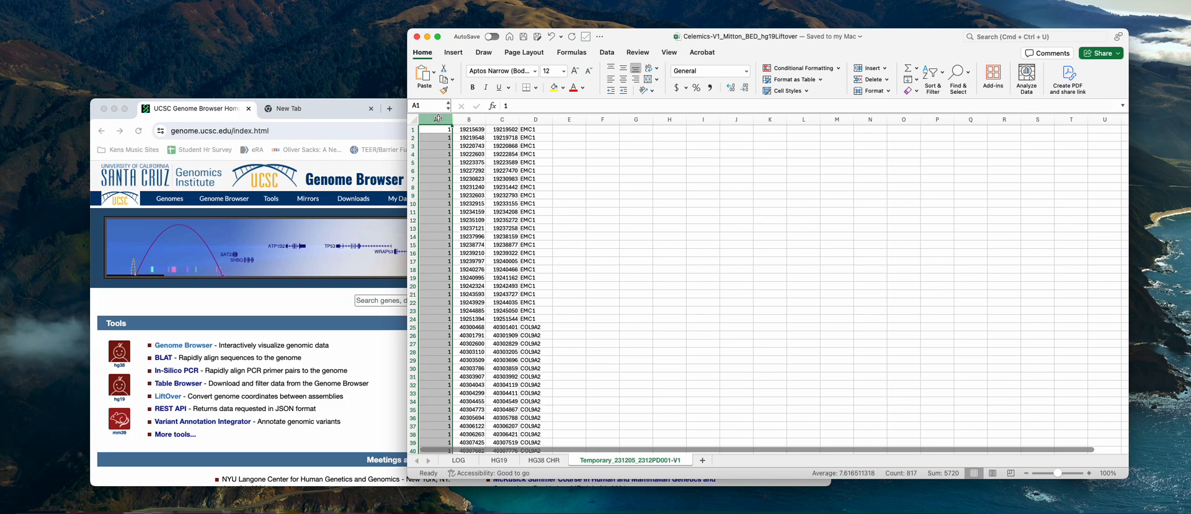
click(477, 129)
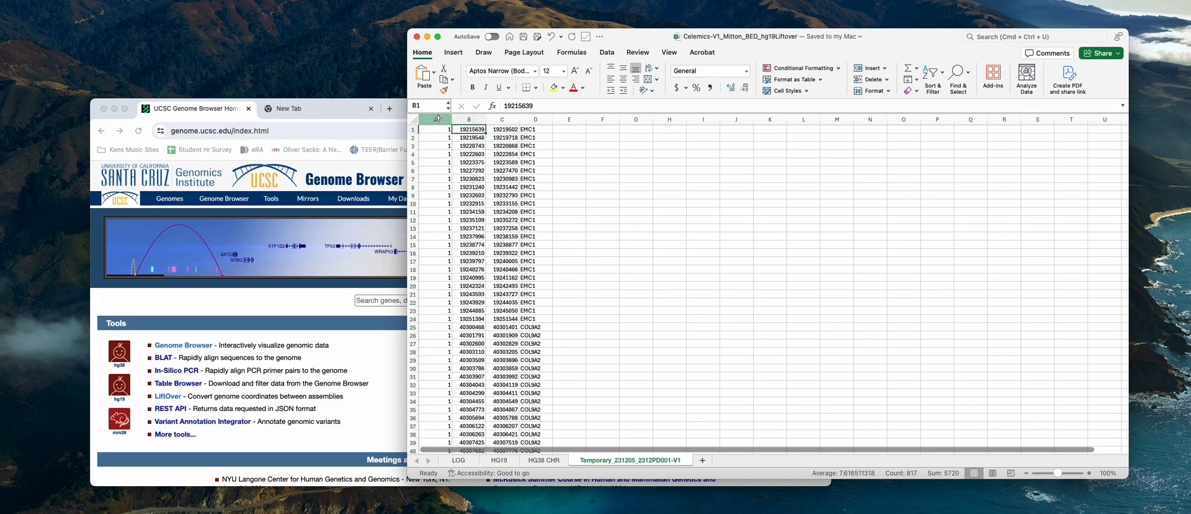
click(477, 122)
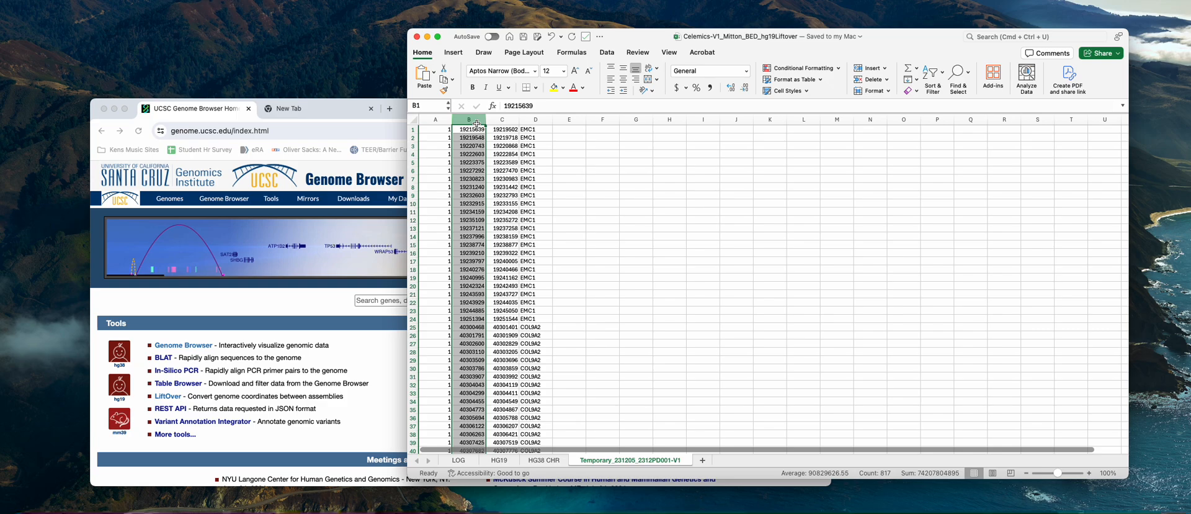
click(504, 118)
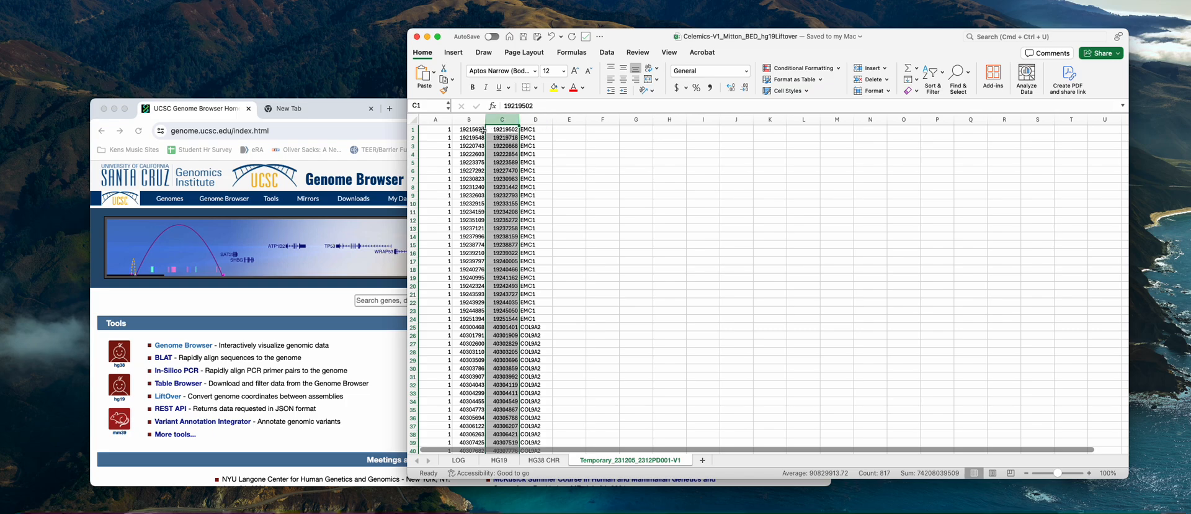
click(542, 121)
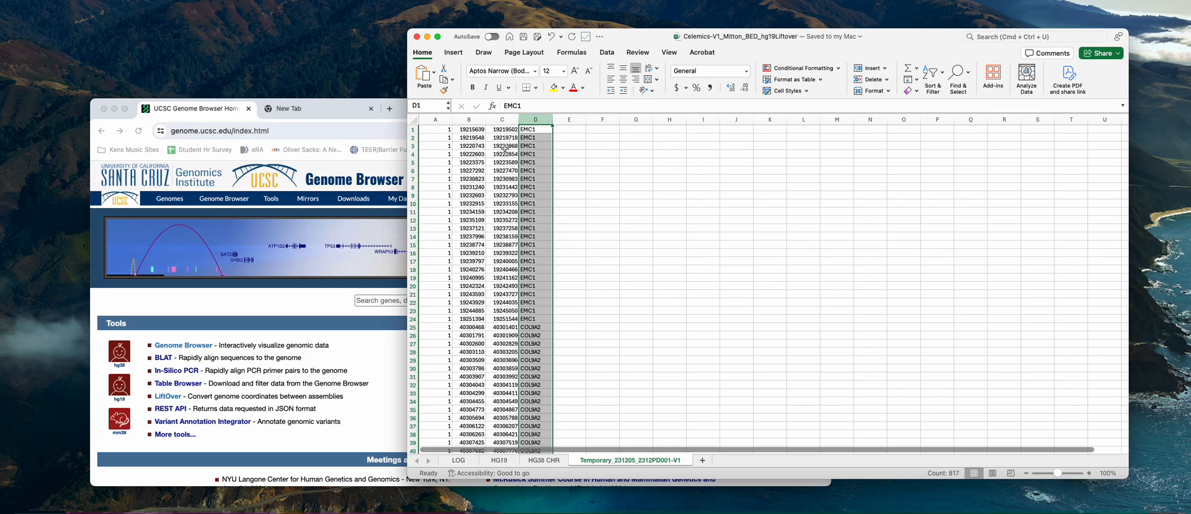
scroll(426, 248, down, 15)
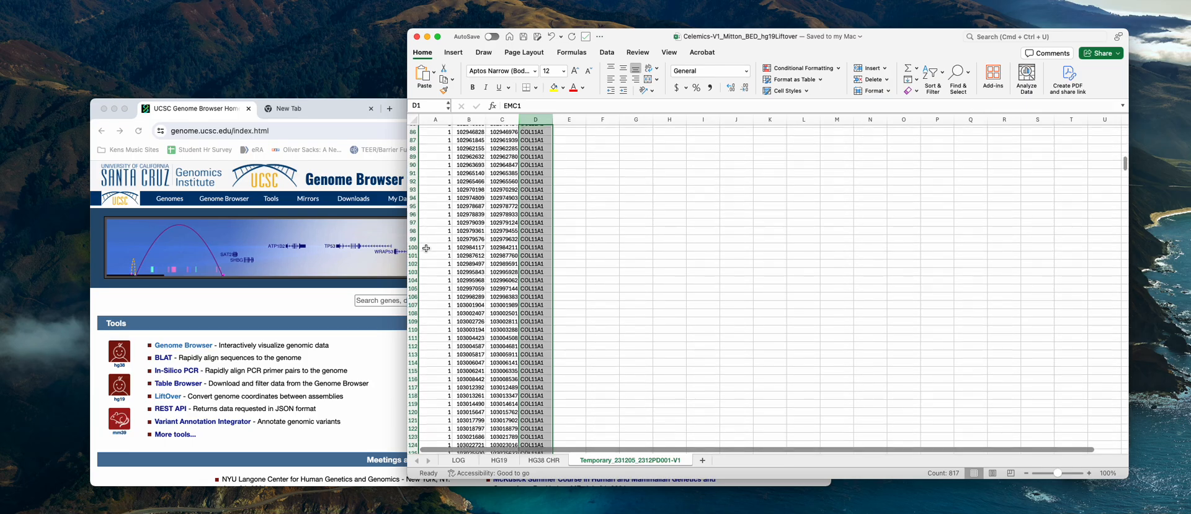
scroll(426, 248, up, 15)
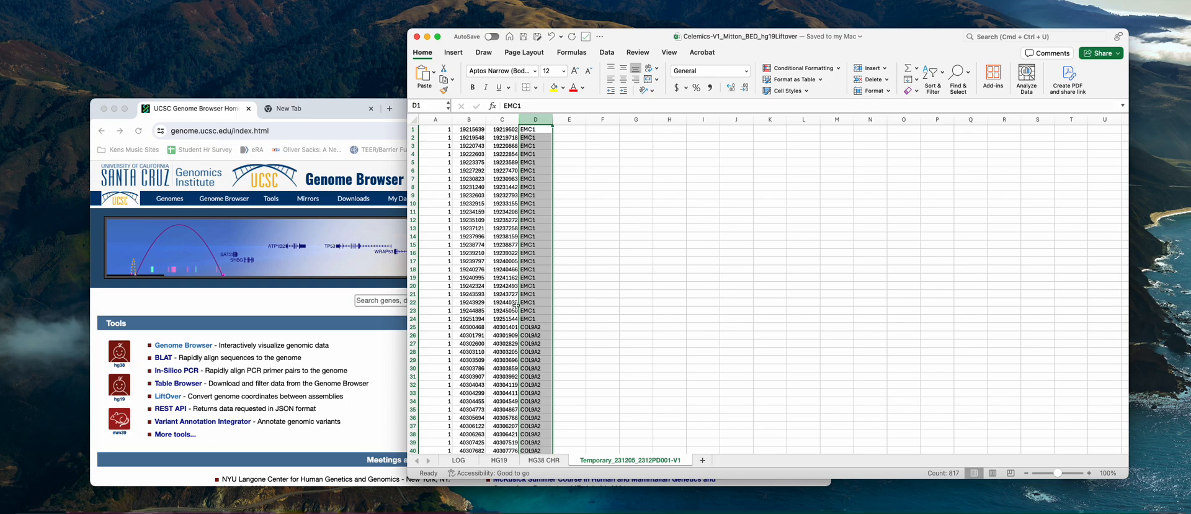
Switch to the UCSC Genome Browser home page in Chrome and open the LiftOver tool
click(348, 358)
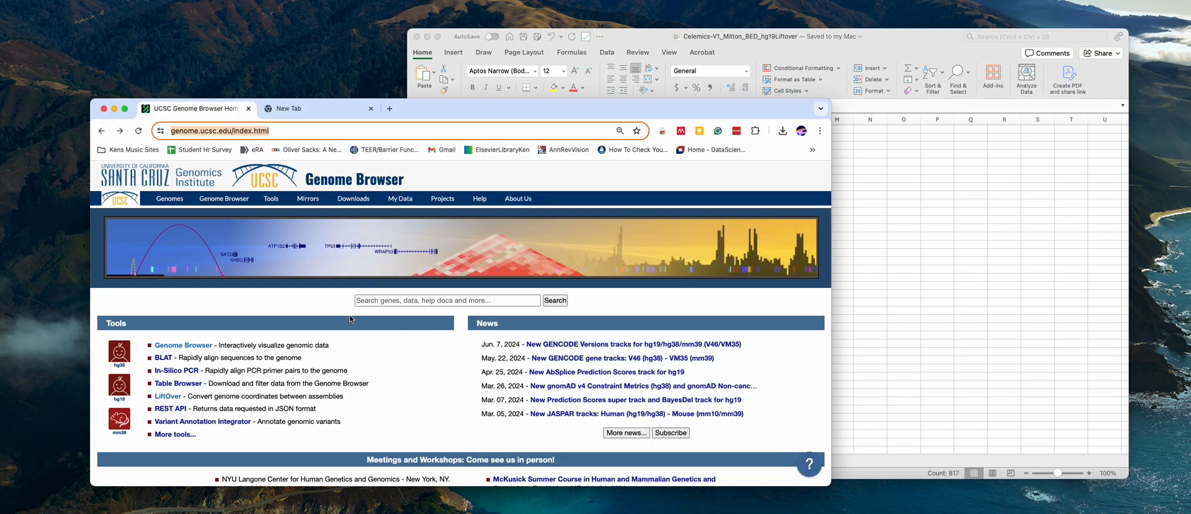
drag(464, 109, 486, 102)
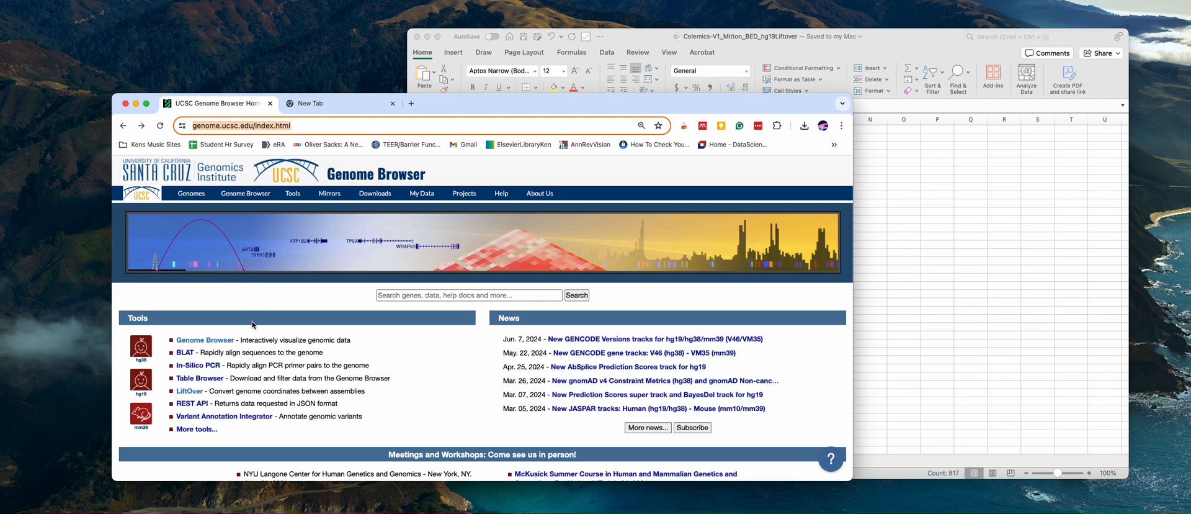
click(190, 392)
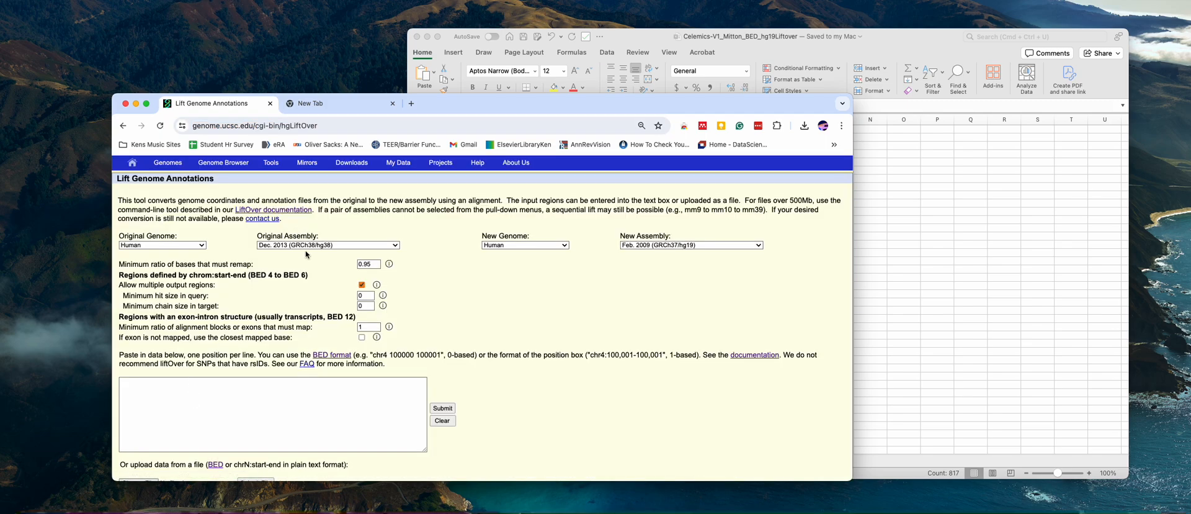
Choose Dec. 2013 (GRCh38/hg38) as the original assembly and Feb. 2009 (GRCh37/hg19) as the new assembly
click(395, 246)
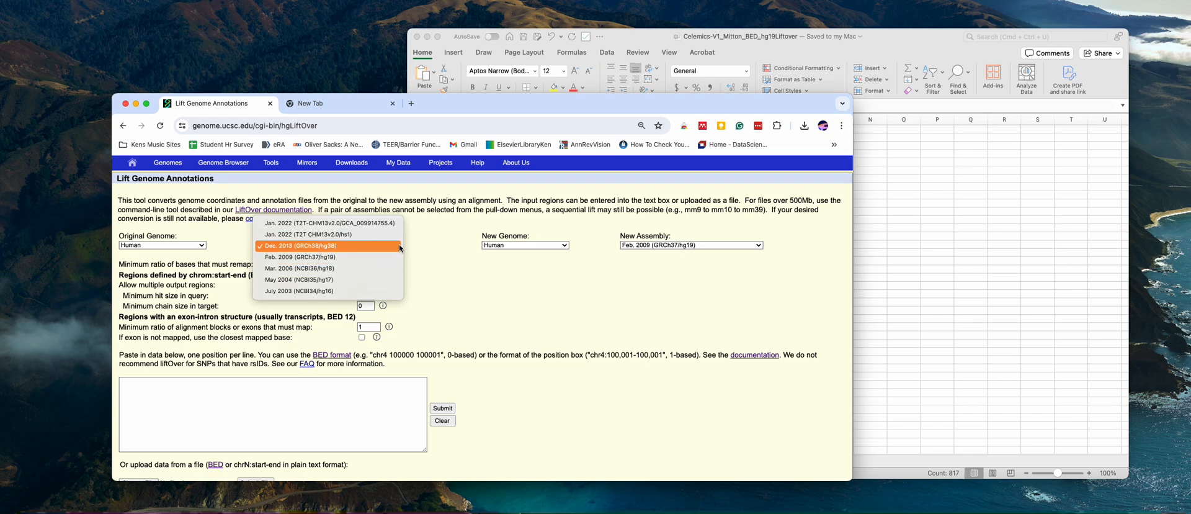
click(399, 245)
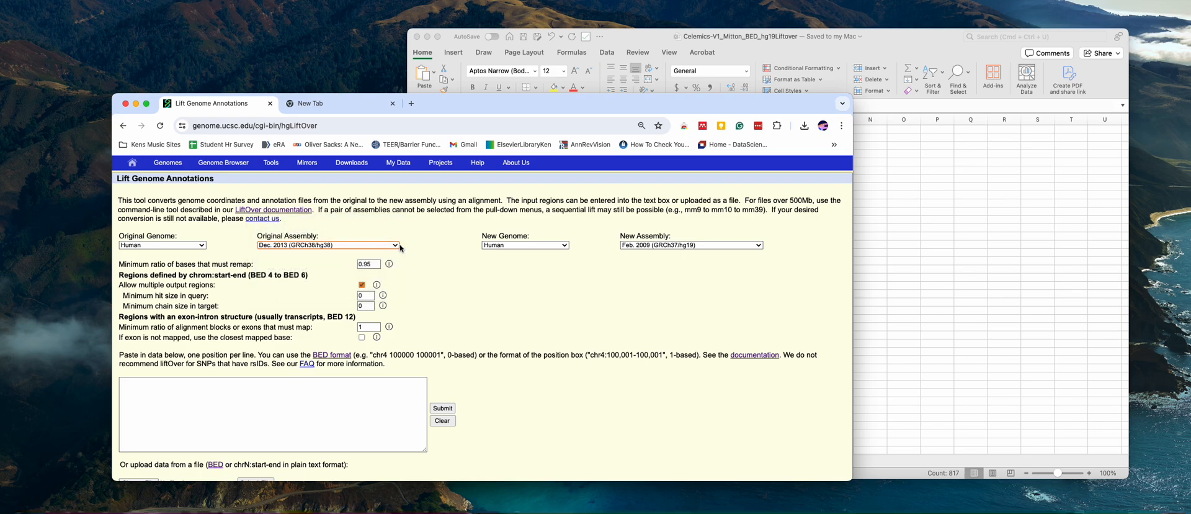
click(732, 247)
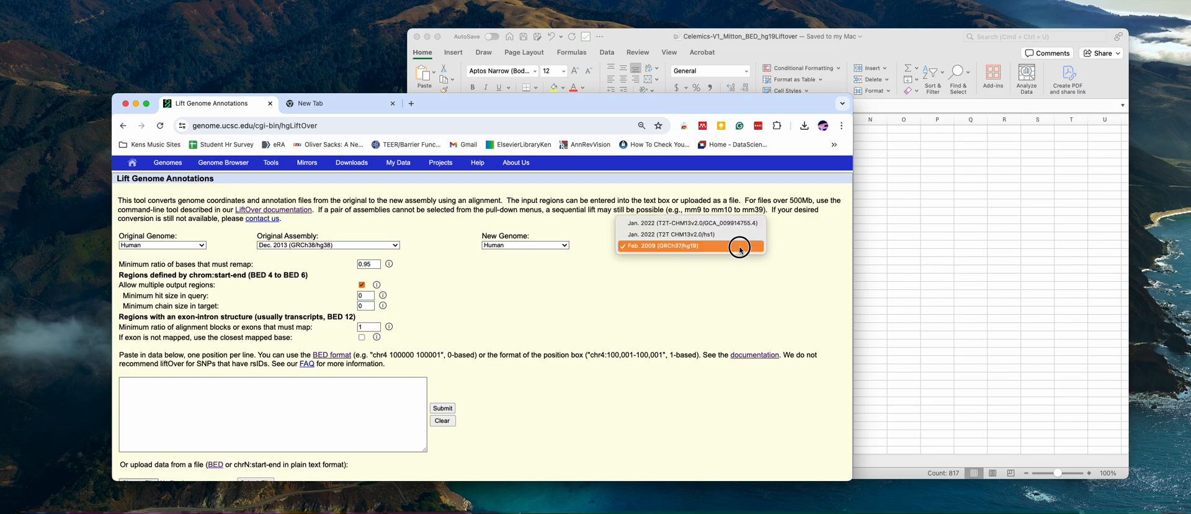
click(739, 247)
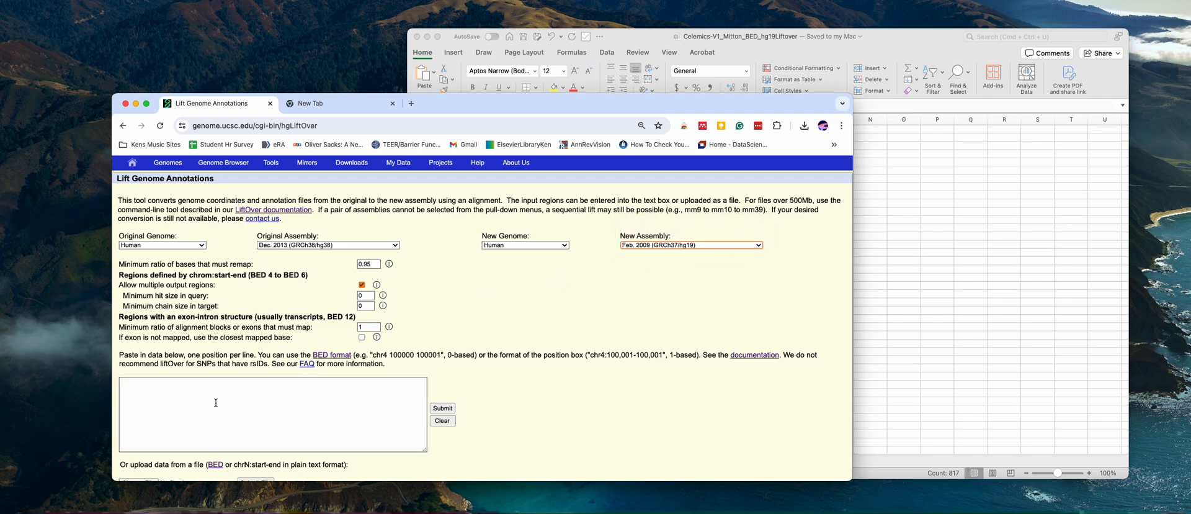
Copy the first four rows, A1:D4, from the Excel sheet into LiftOver's data box in Chrome
click(192, 394)
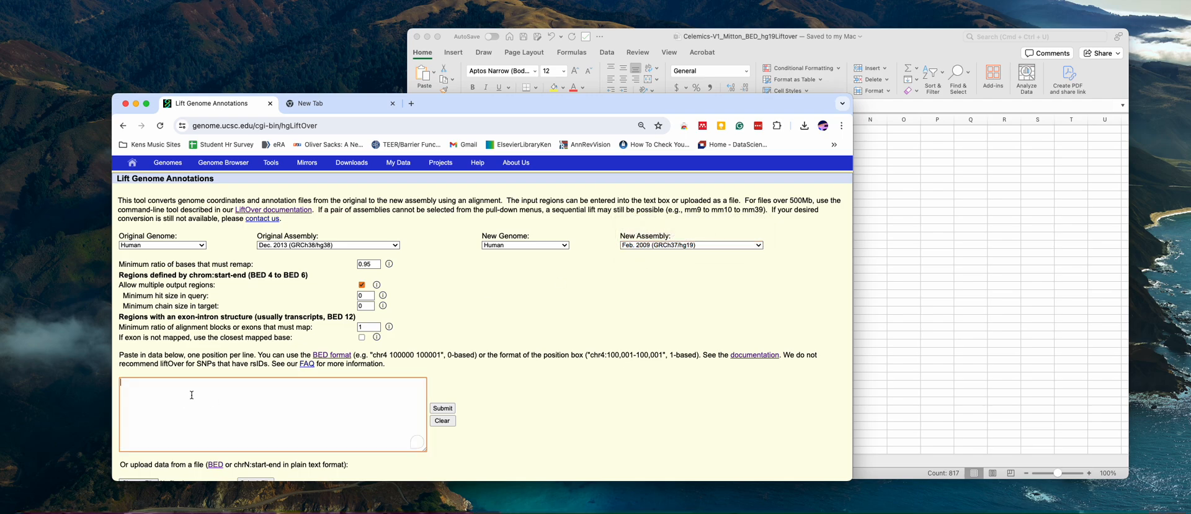
scroll(583, 403, down, 2)
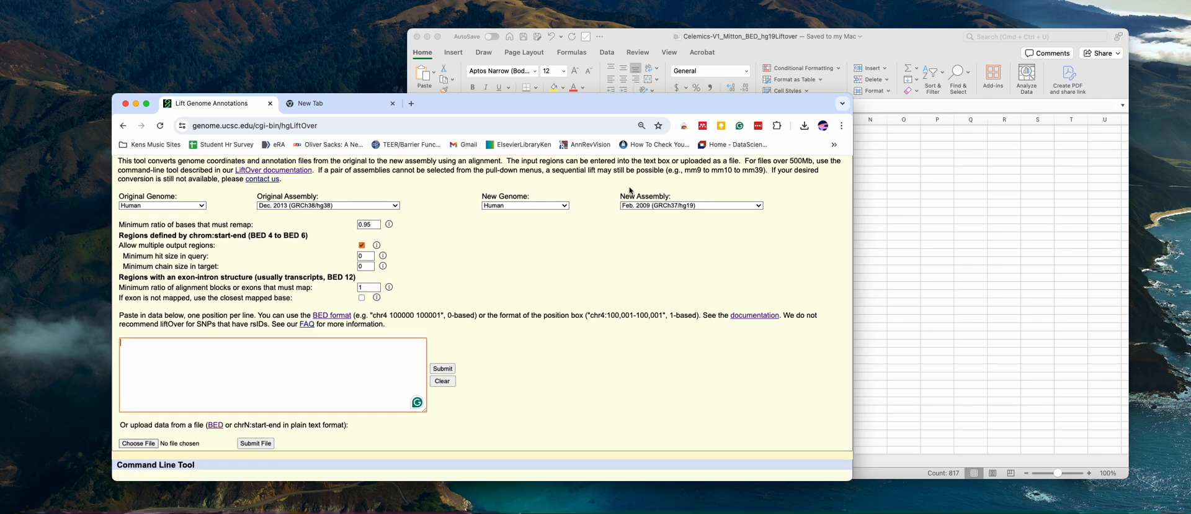
drag(643, 103, 572, 85)
click(914, 198)
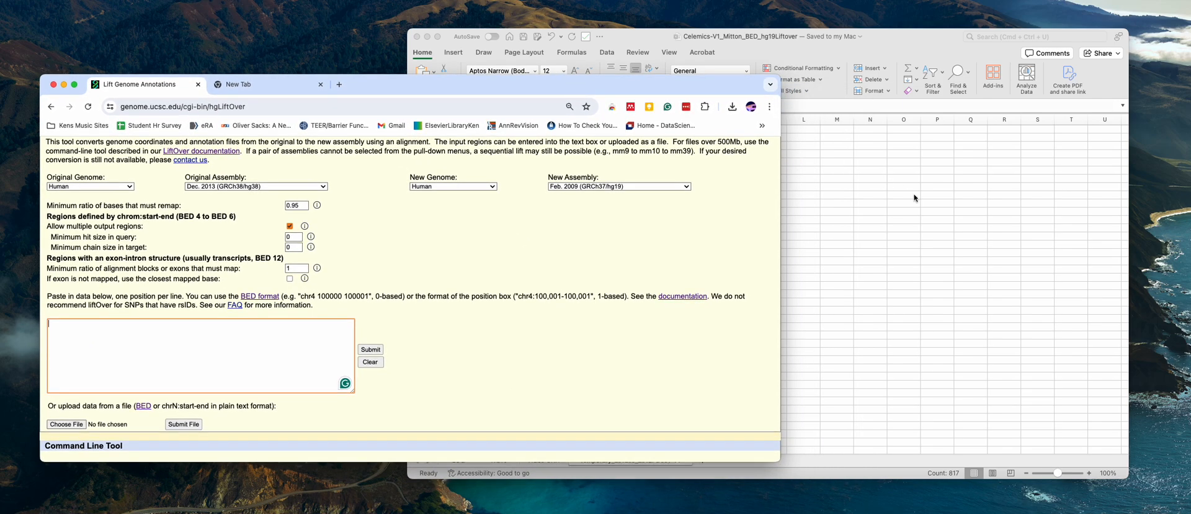
click(796, 227)
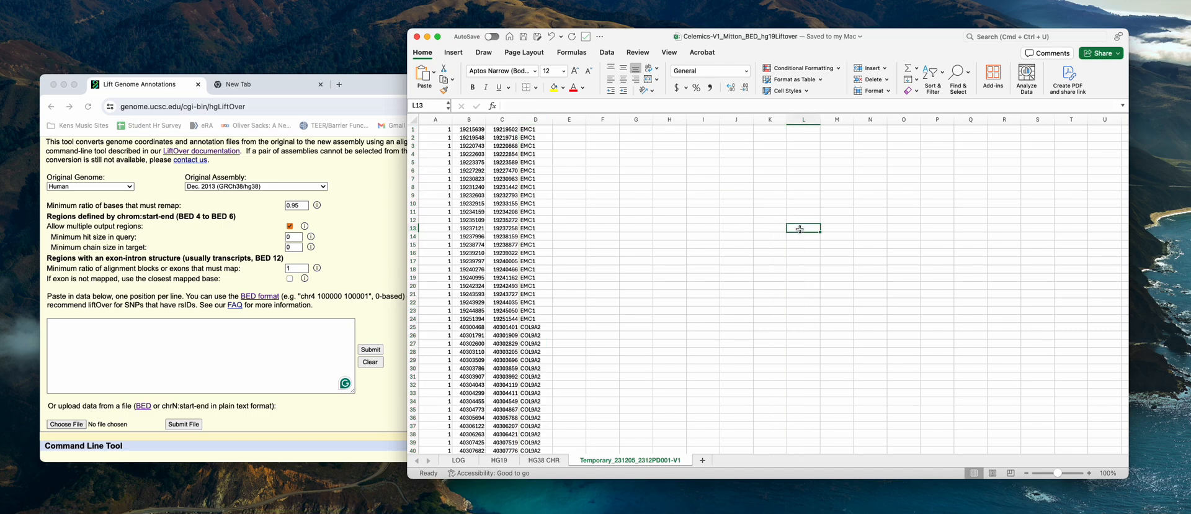
drag(450, 129, 528, 151)
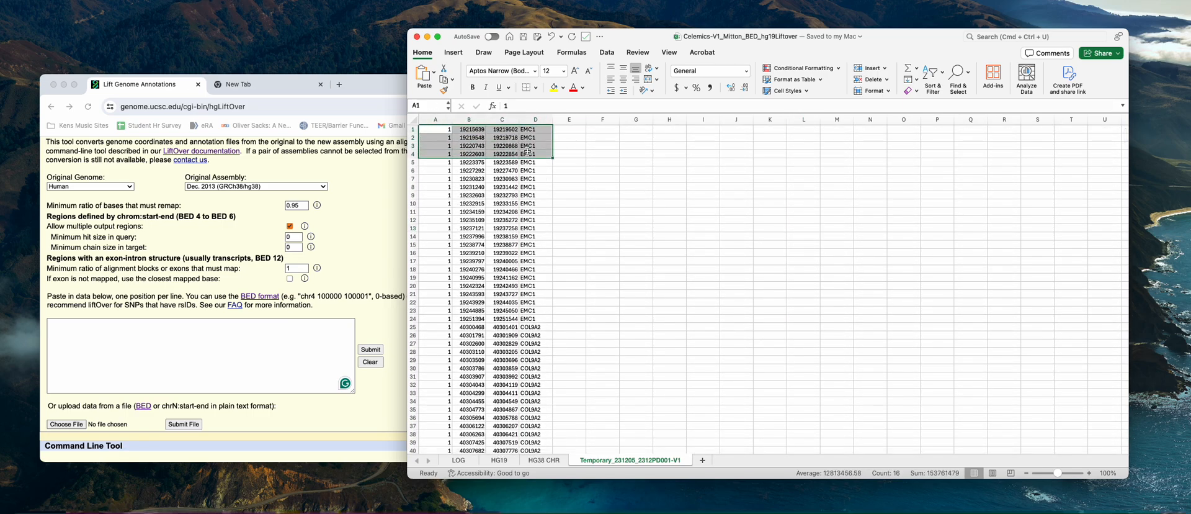
key(super+c)
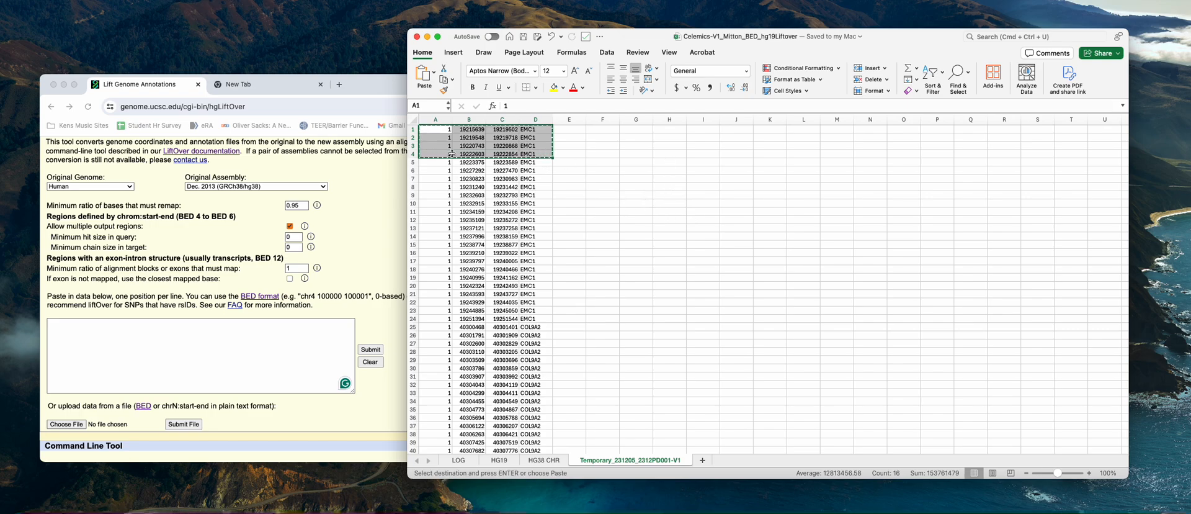
click(79, 336)
key(super+v)
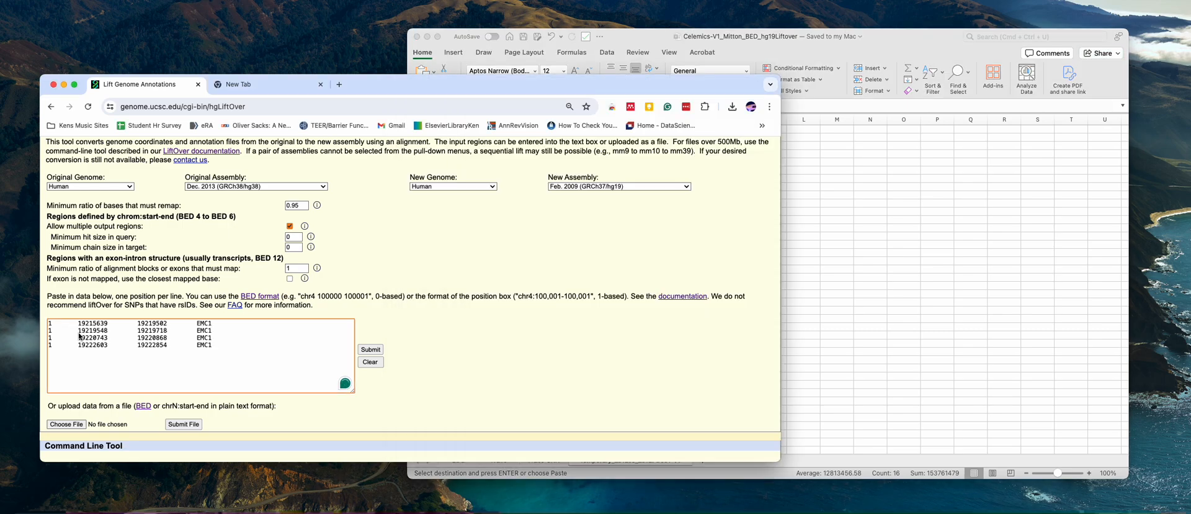
Submit the pasted regions for conversion, view the failure file and close it again
click(371, 349)
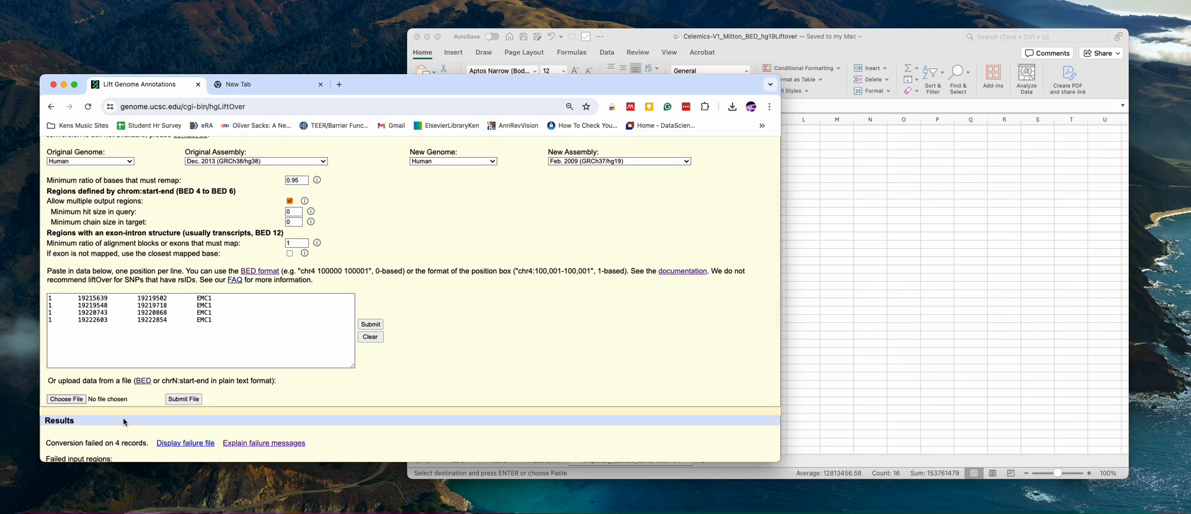
scroll(117, 419, down, 2)
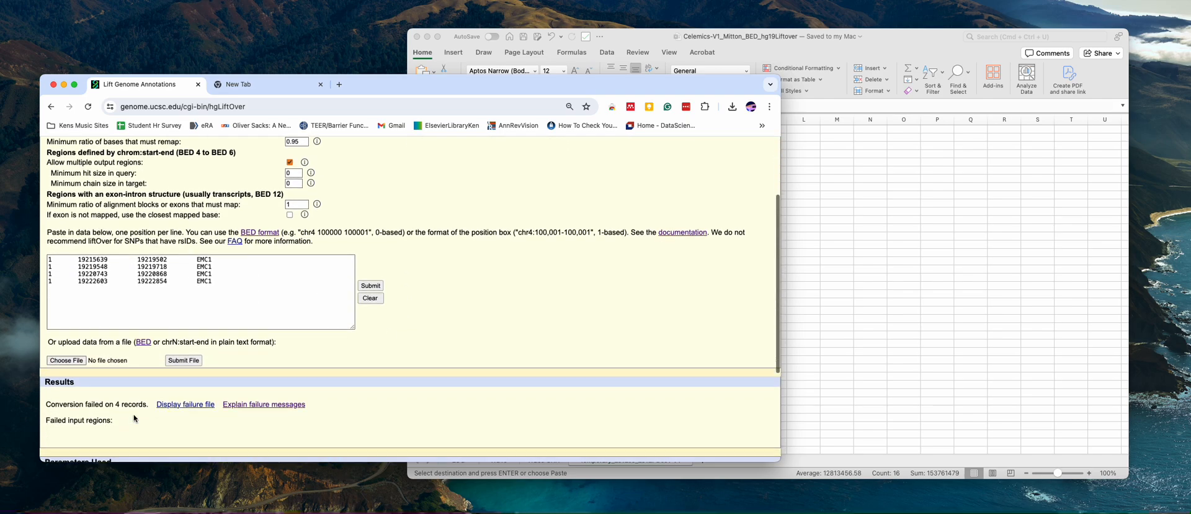
click(198, 404)
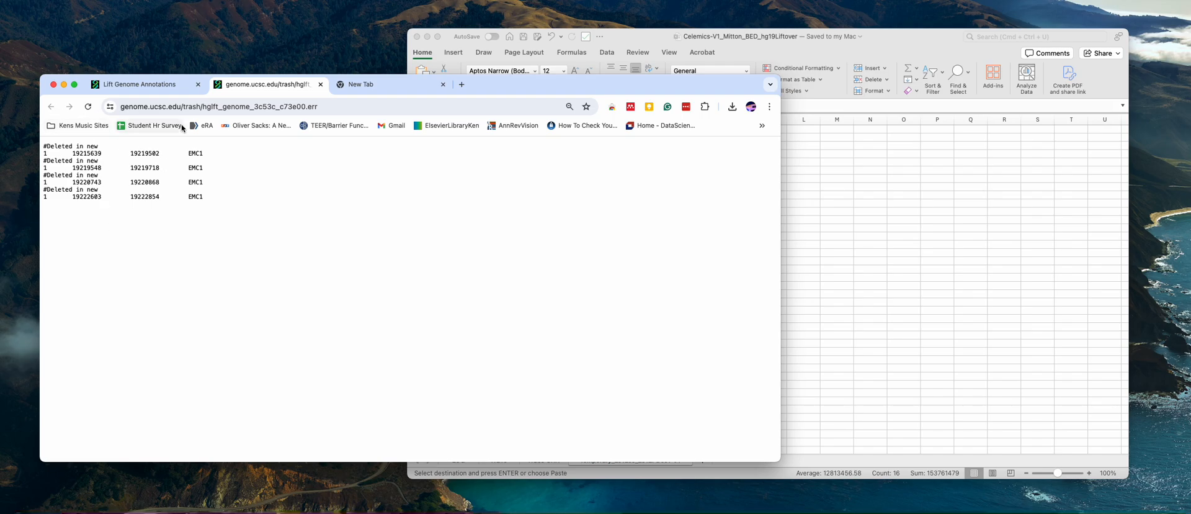
click(320, 84)
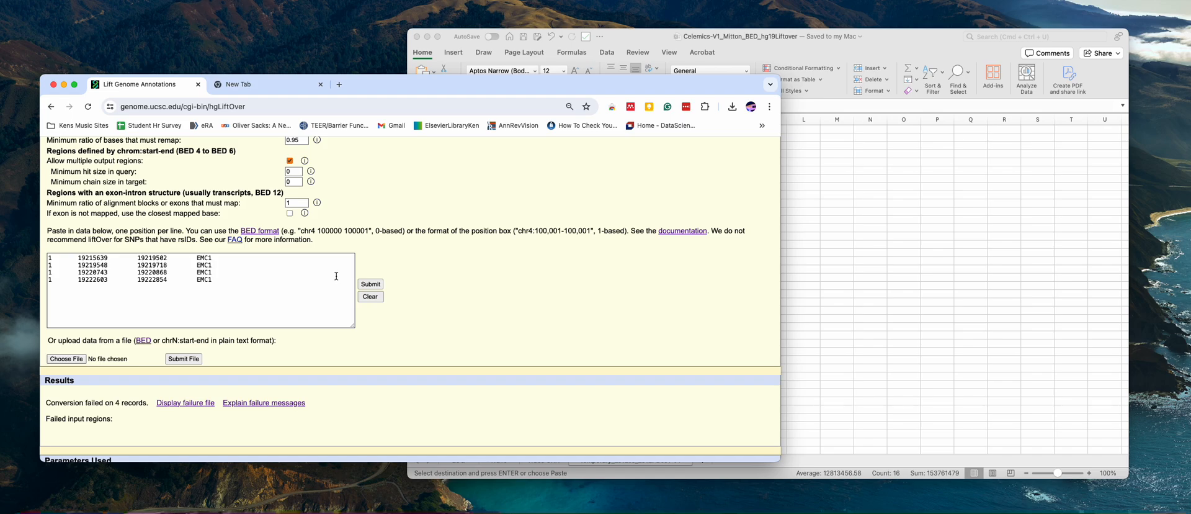
Check the chromosome values in LiftOver's pasted lines against column A of the temporary sheet in Excel
mouse_move(59, 258)
mouse_down()
mouse_move(48, 258)
mouse_move(48, 271)
mouse_move(56, 267)
mouse_up()
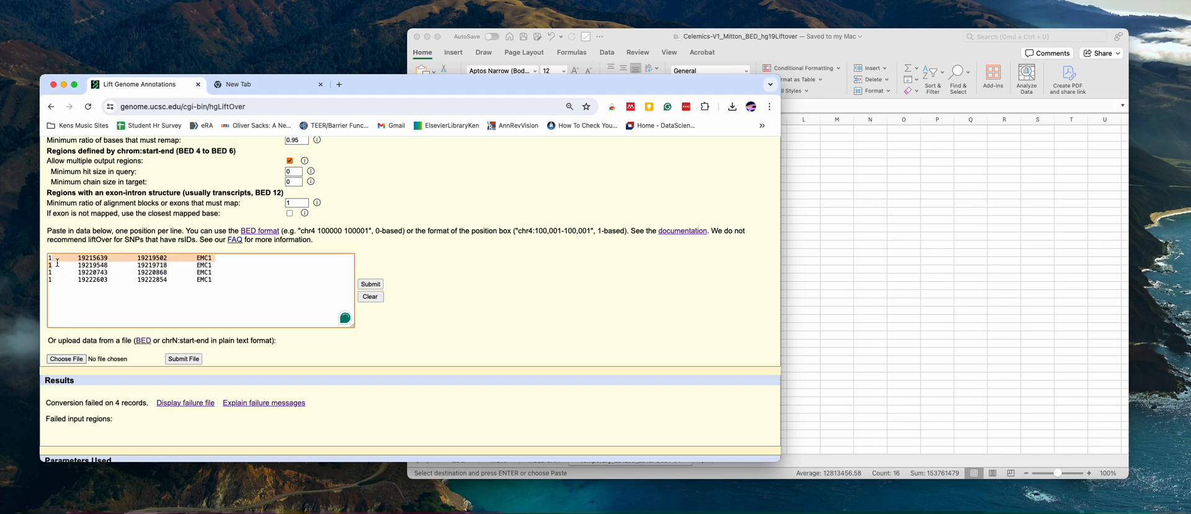
click(58, 260)
click(56, 261)
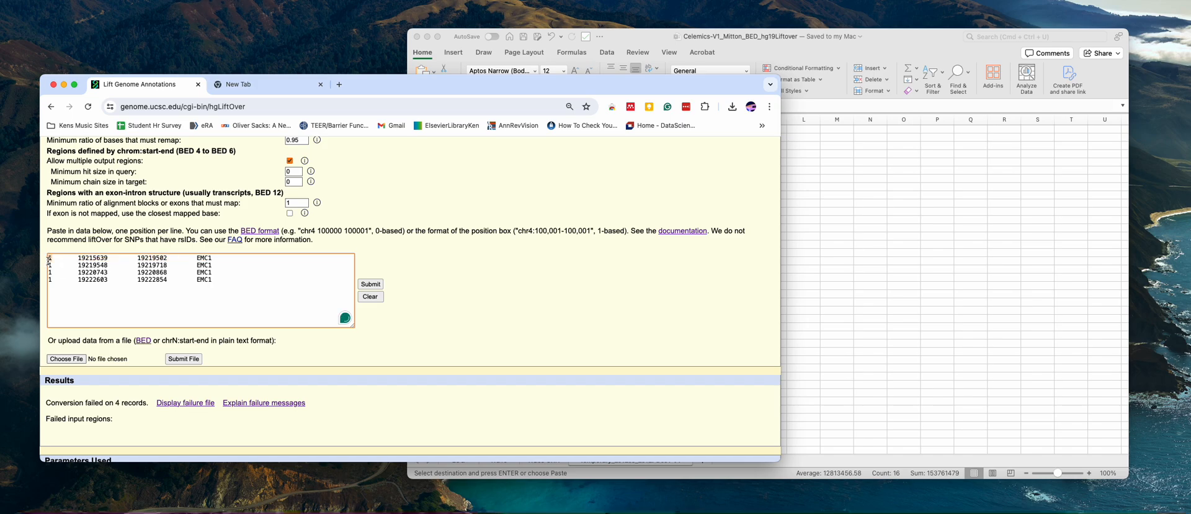
click(847, 267)
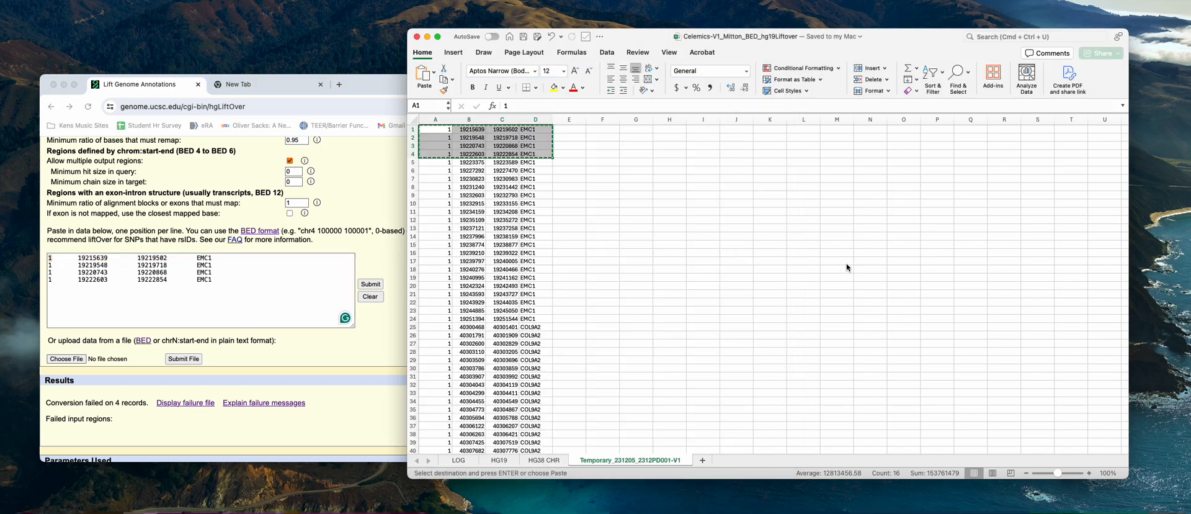
click(441, 177)
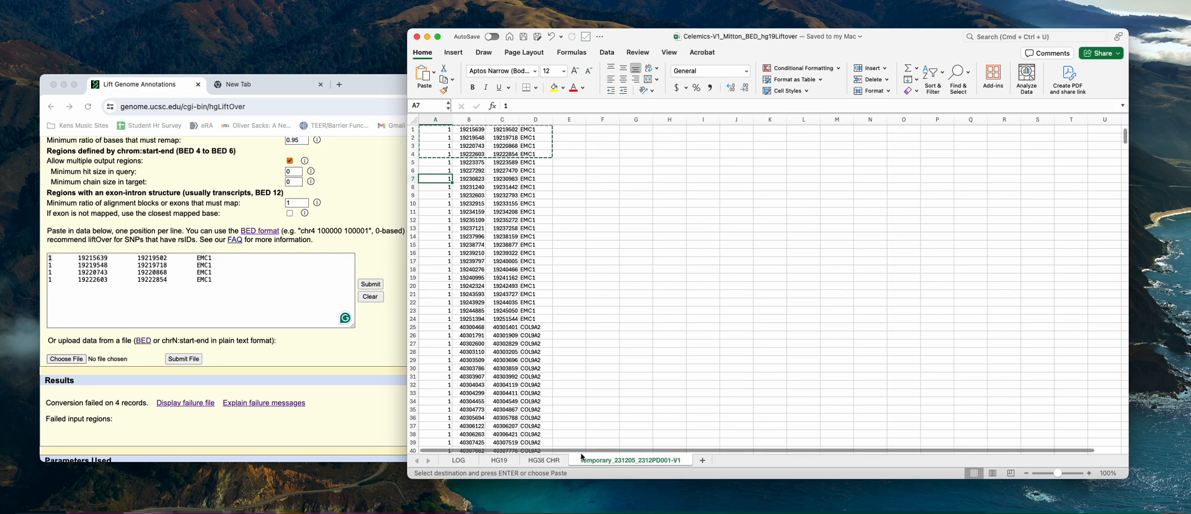
Compare the chromosome naming in column A of the HG38 CHR sheet with the Temporary_231205_2312PD001-V1 sheet, ending on HG38 CHR
click(545, 461)
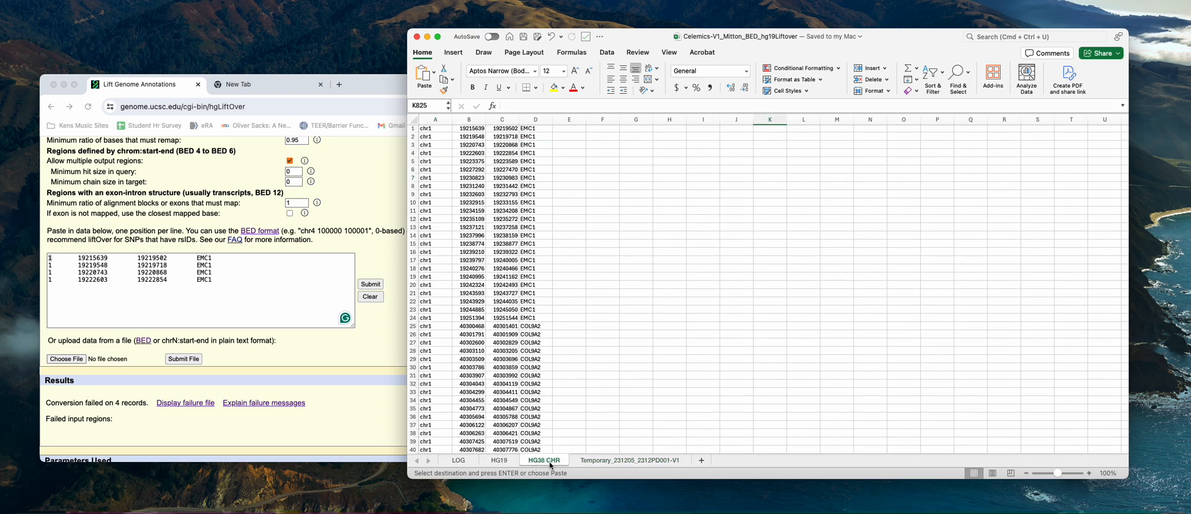
click(432, 131)
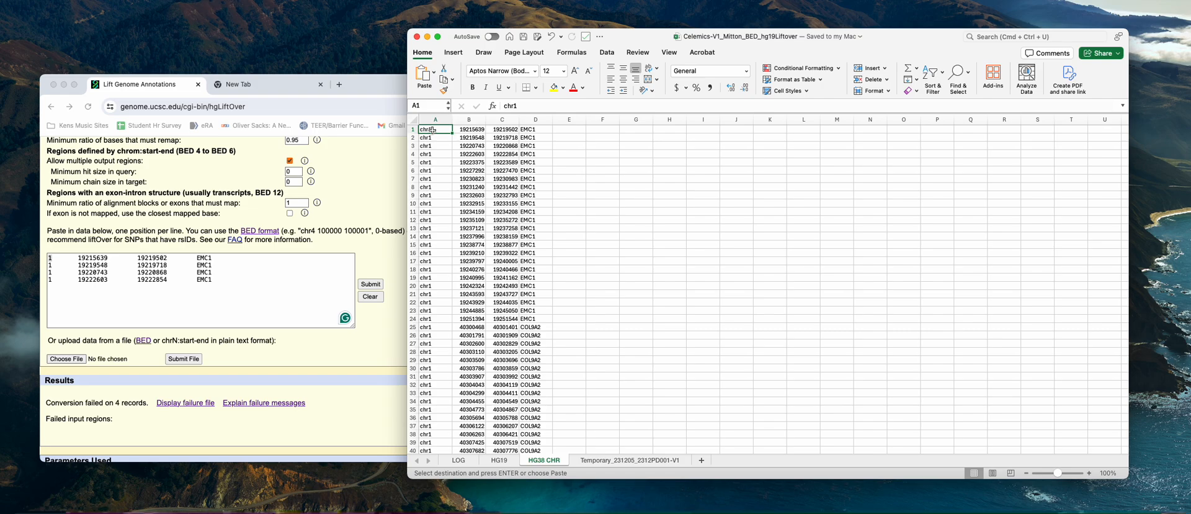
click(589, 462)
click(602, 399)
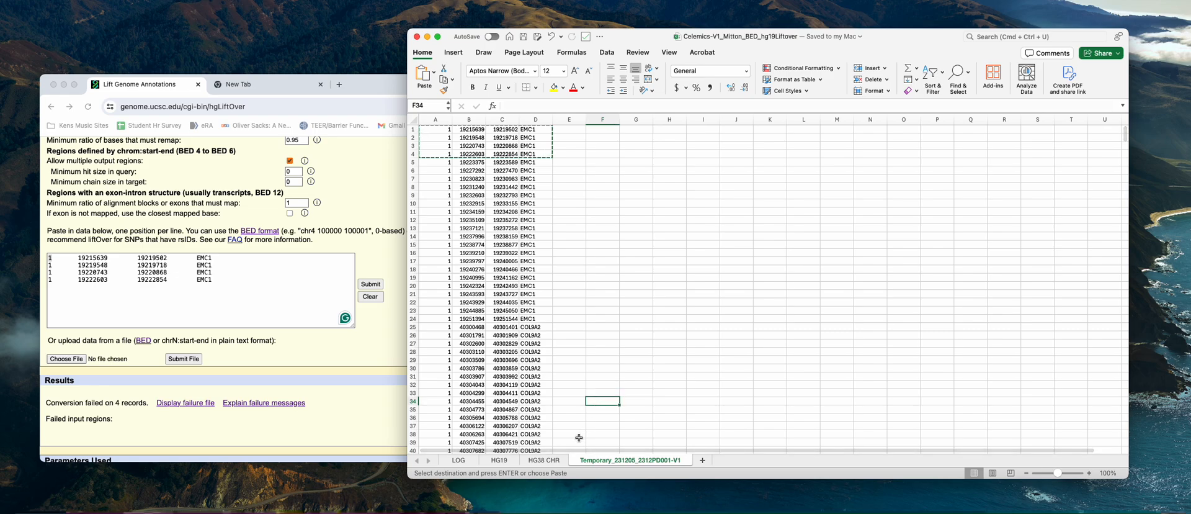
click(597, 461)
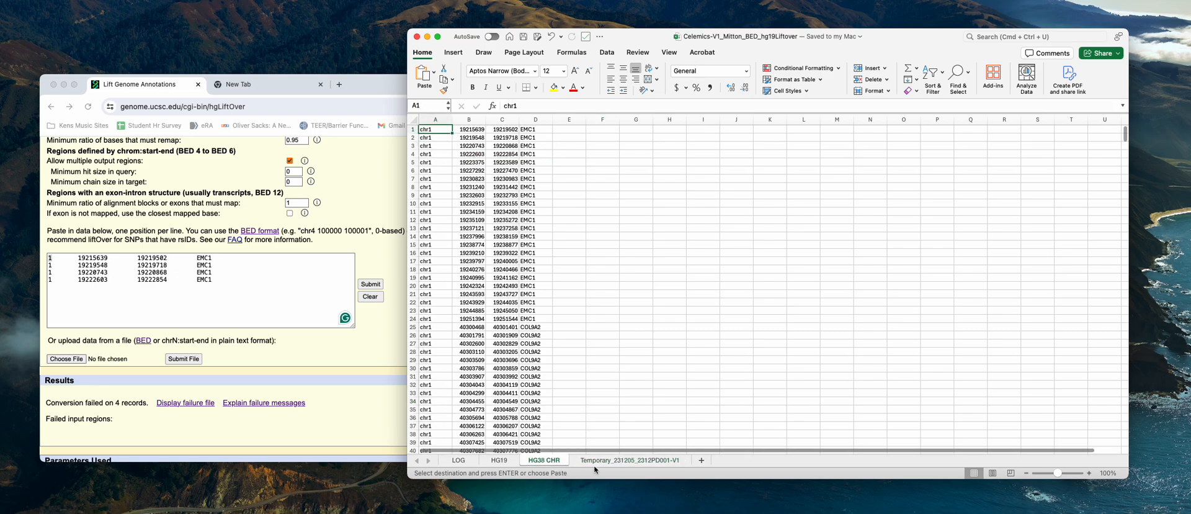
click(539, 460)
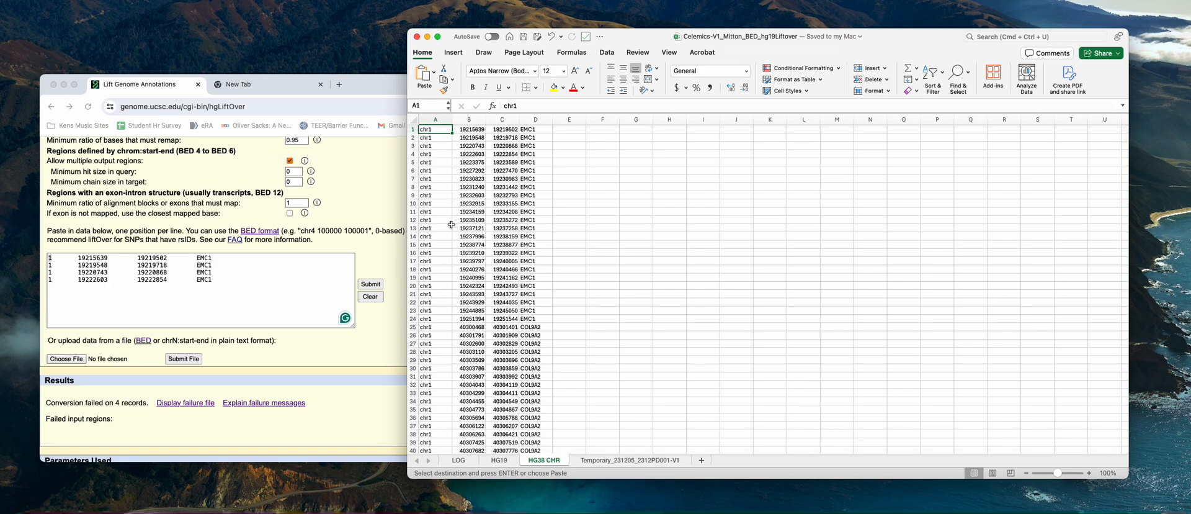
Look through the chromosome regions in the HG38 CHR sheet down to the last filled row and return to the start
scroll(450, 326, down, 13)
scroll(451, 325, down, 20)
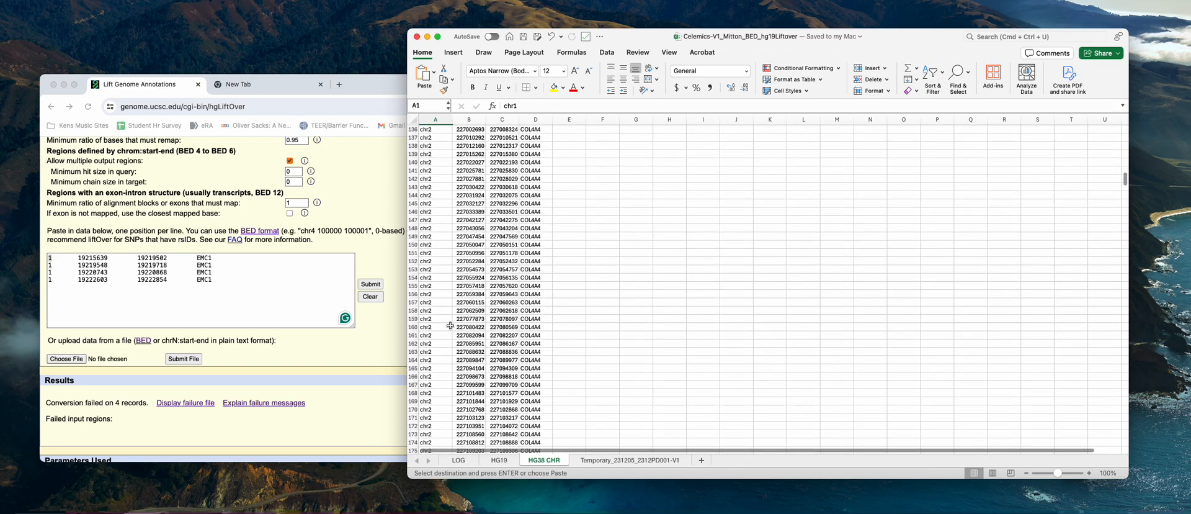
scroll(451, 325, down, 15)
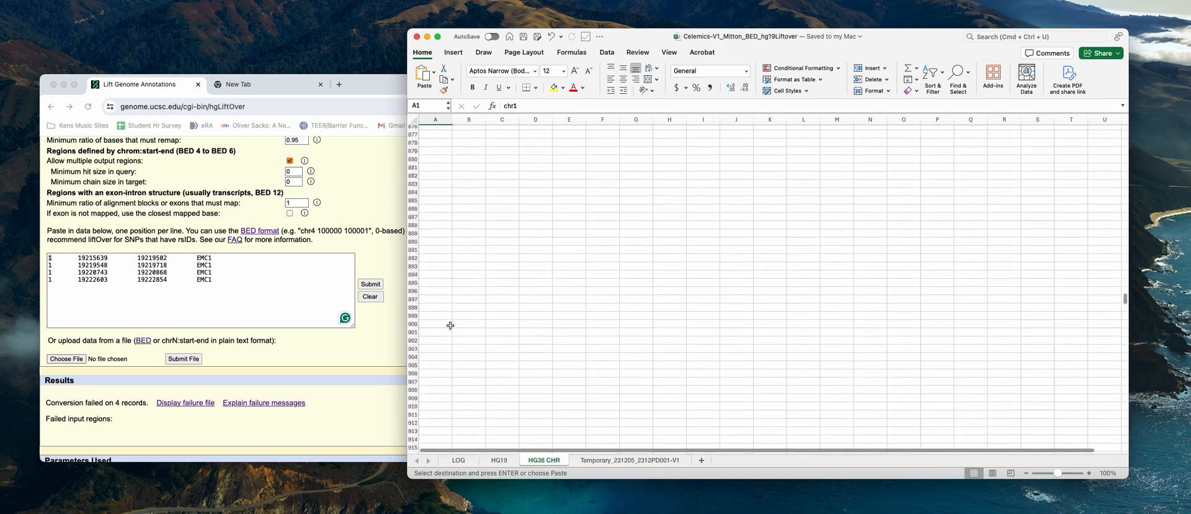
scroll(450, 325, up, 20)
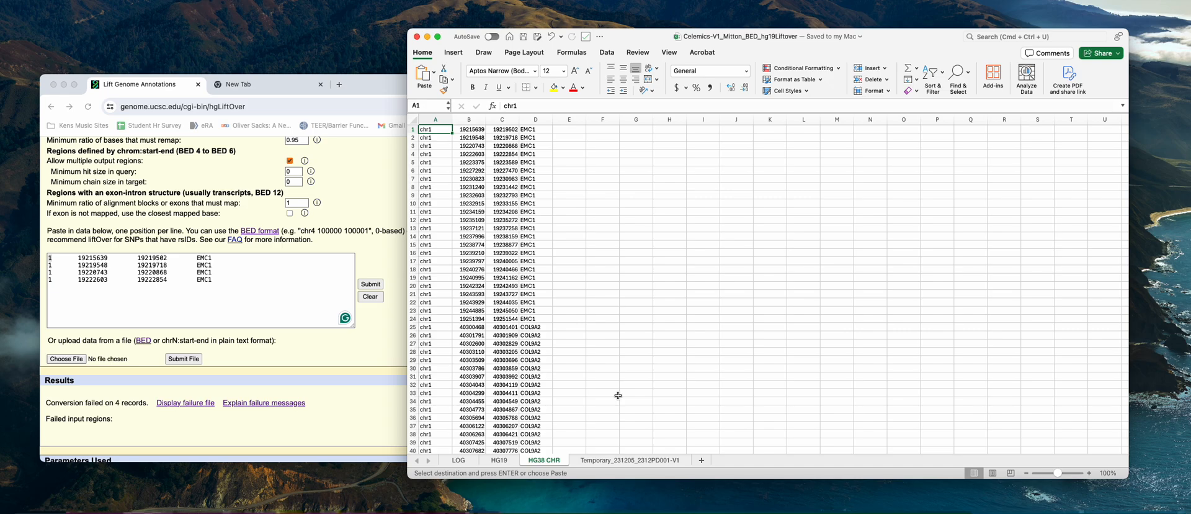
scroll(591, 294, down, 20)
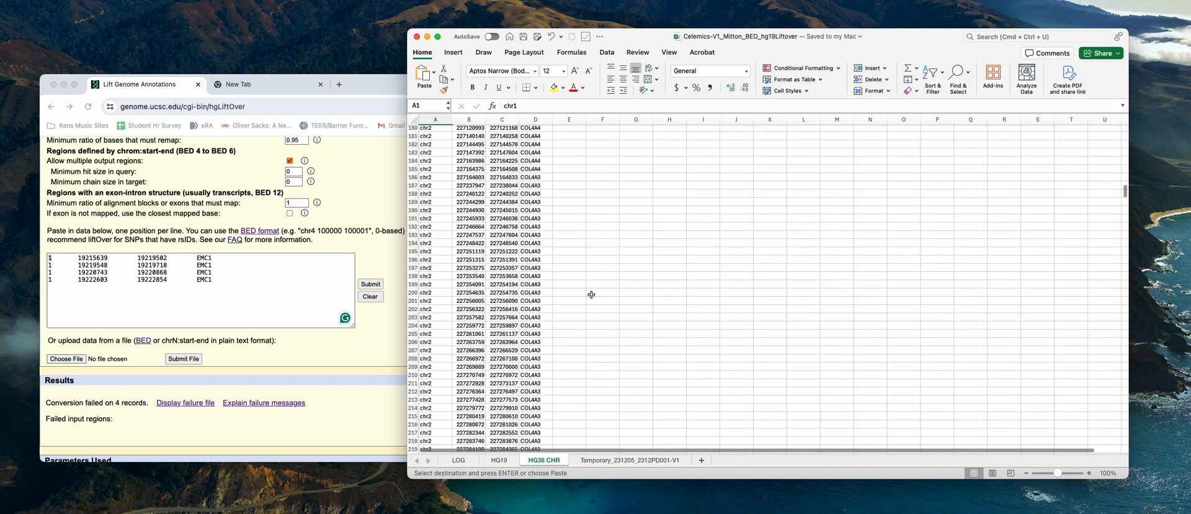
scroll(591, 294, down, 15)
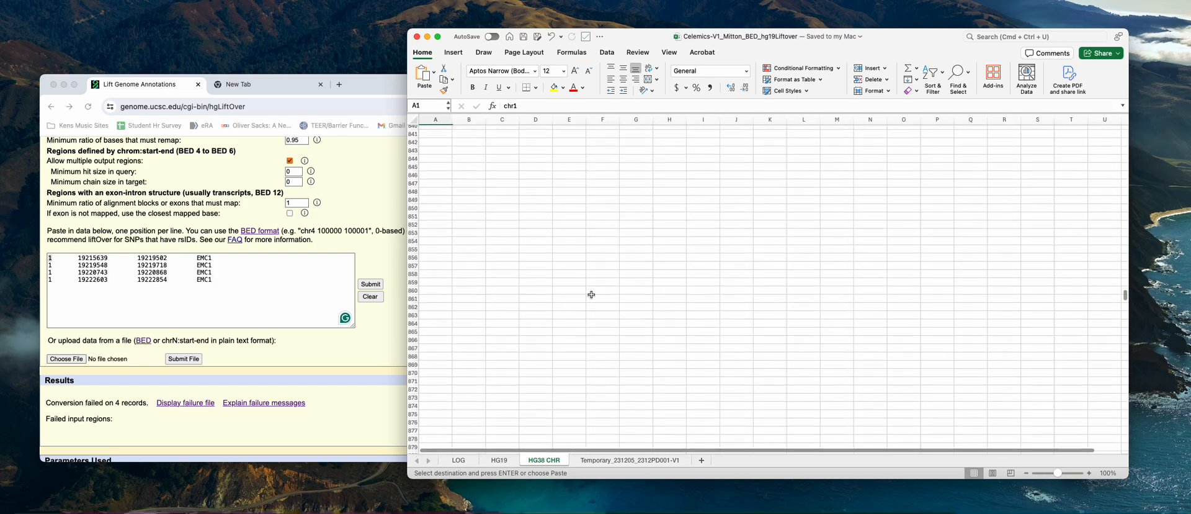
scroll(591, 294, up, 10)
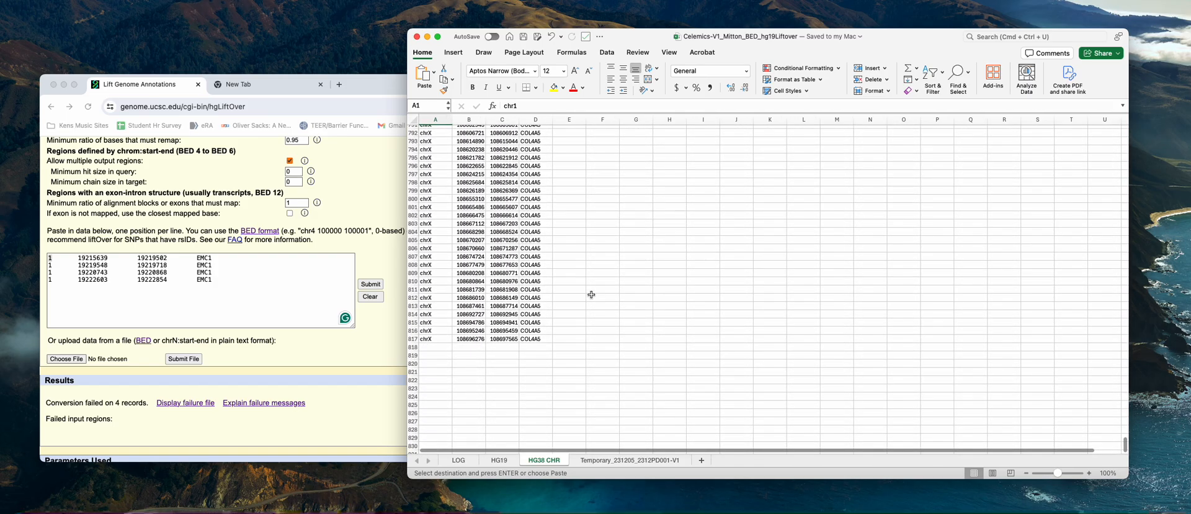
scroll(591, 294, up, 20)
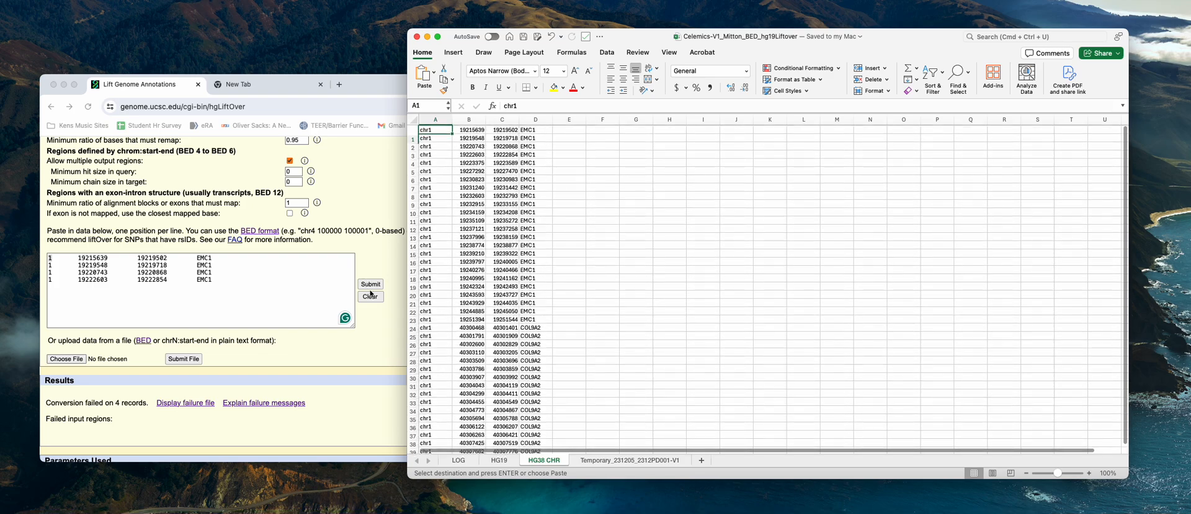
Clear LiftOver's data box in Chrome and copy all filled rows, A1:D817, from the HG38 CHR sheet in Excel
click(371, 296)
click(370, 296)
click(874, 258)
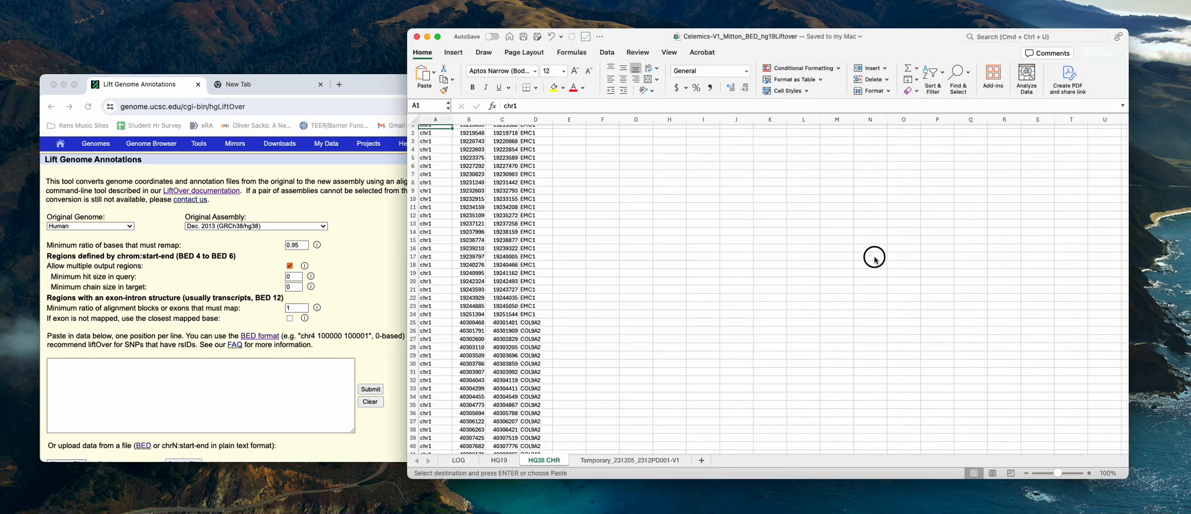
scroll(560, 255, up, 1)
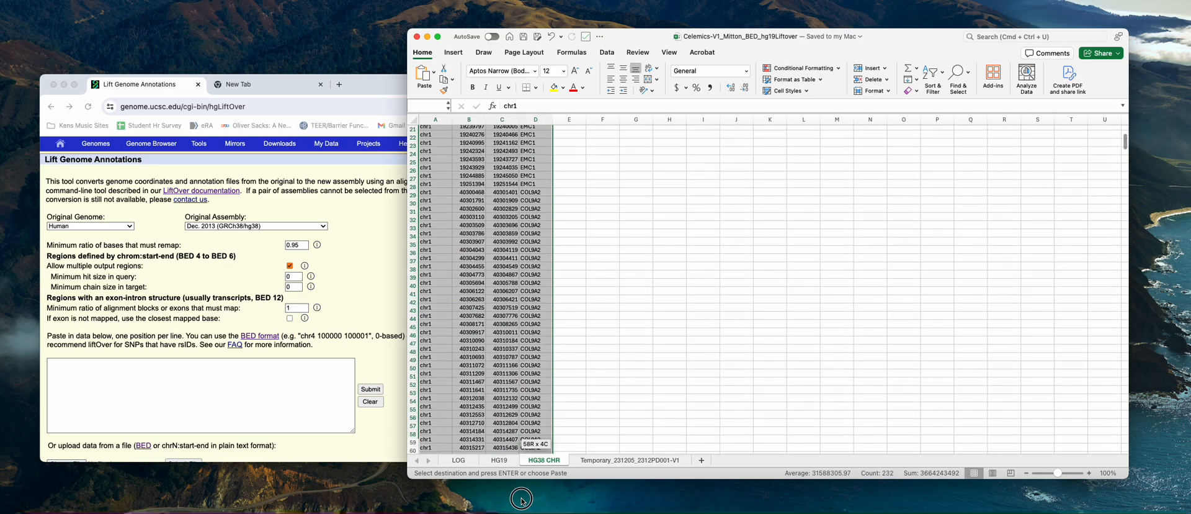
drag(521, 499, 527, 138)
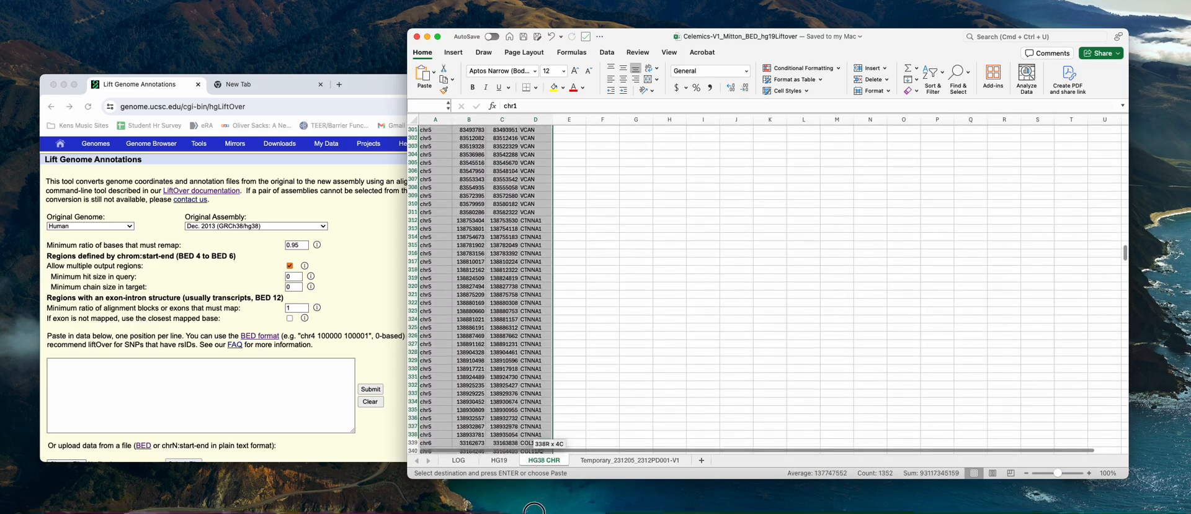
drag(534, 510, 547, 413)
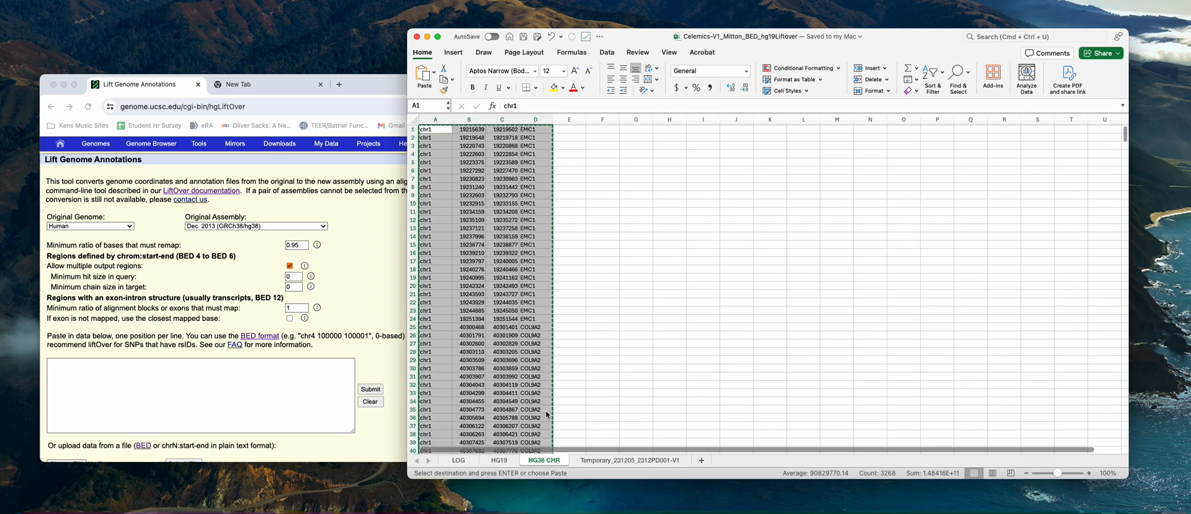
Paste the copied rows into LiftOver's data box in Chrome, look them over and submit them for conversion
click(68, 372)
click(68, 370)
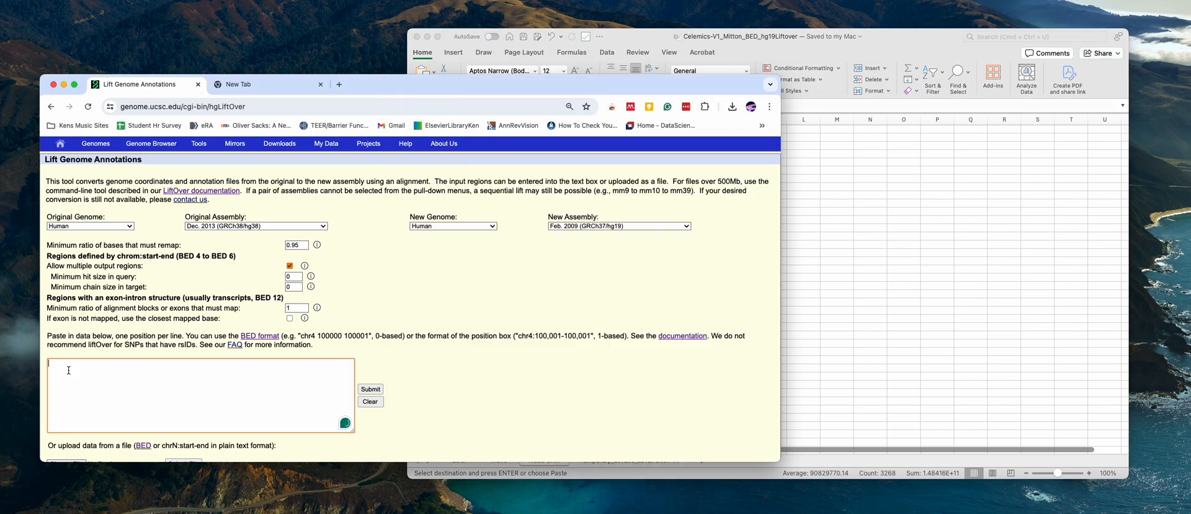
key(super+v)
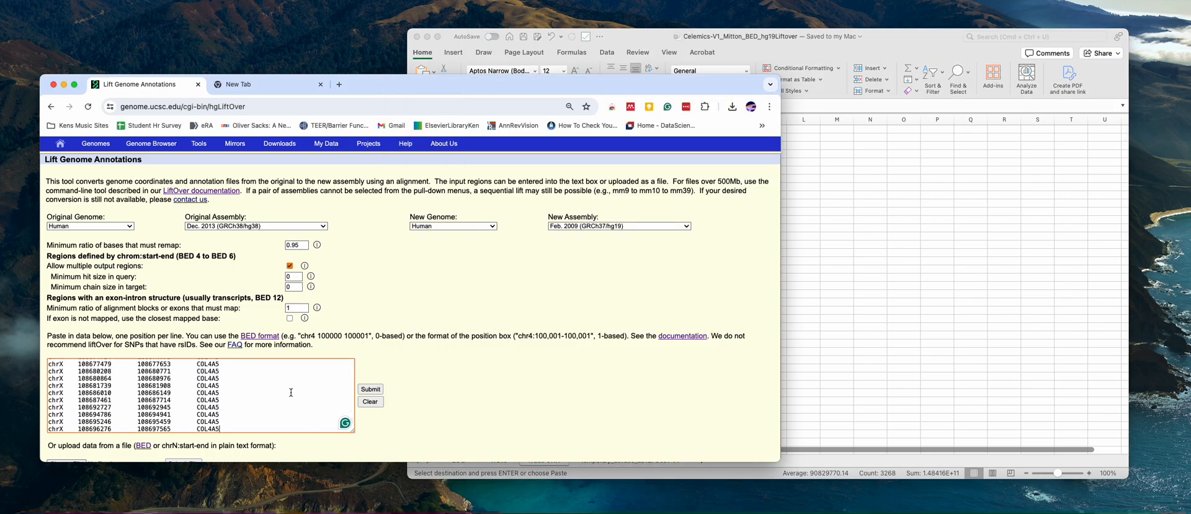
scroll(291, 392, down, 2)
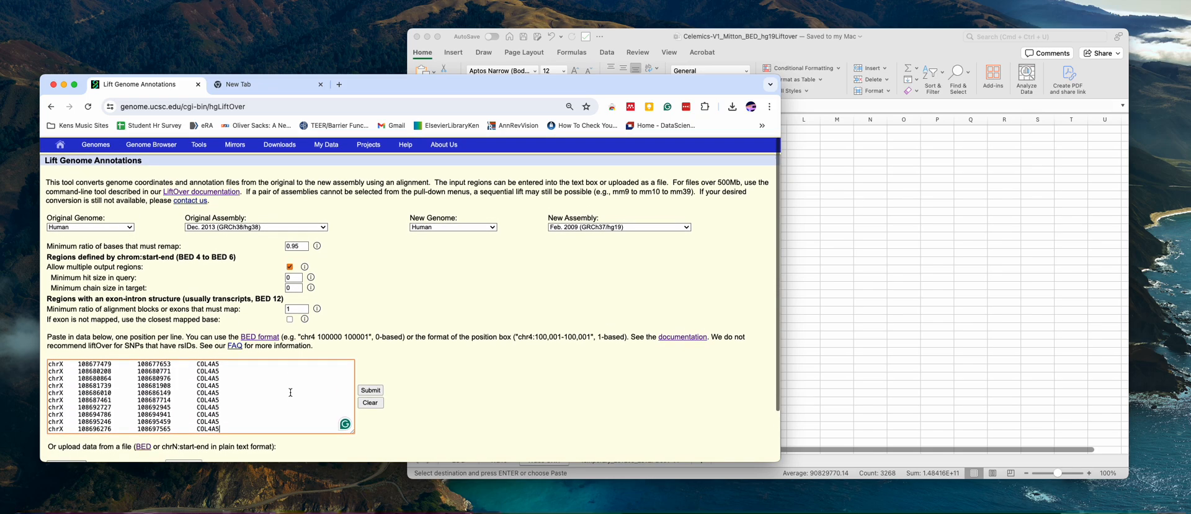
scroll(291, 392, up, 20)
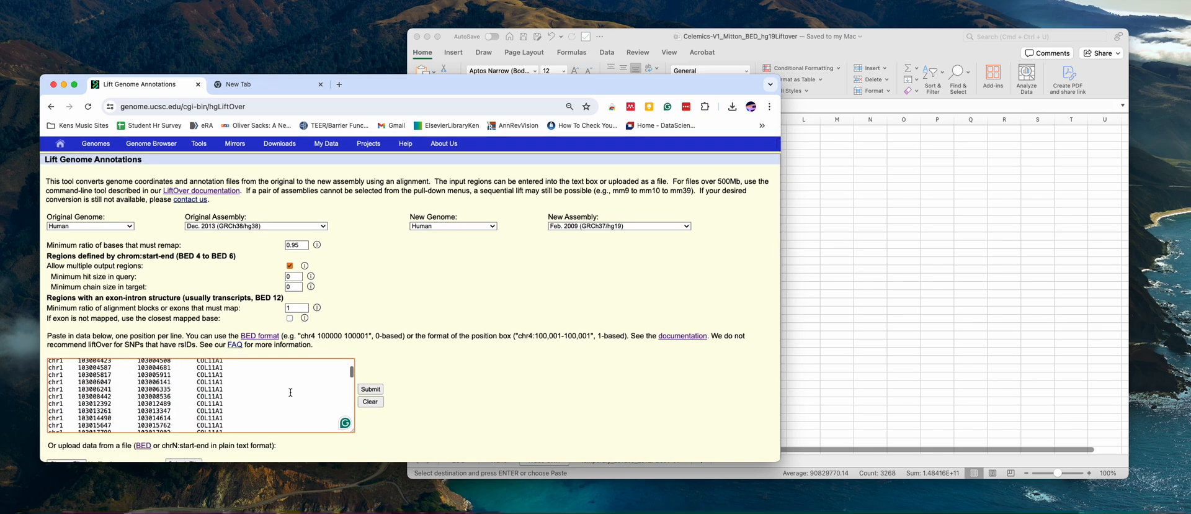
scroll(290, 392, down, 15)
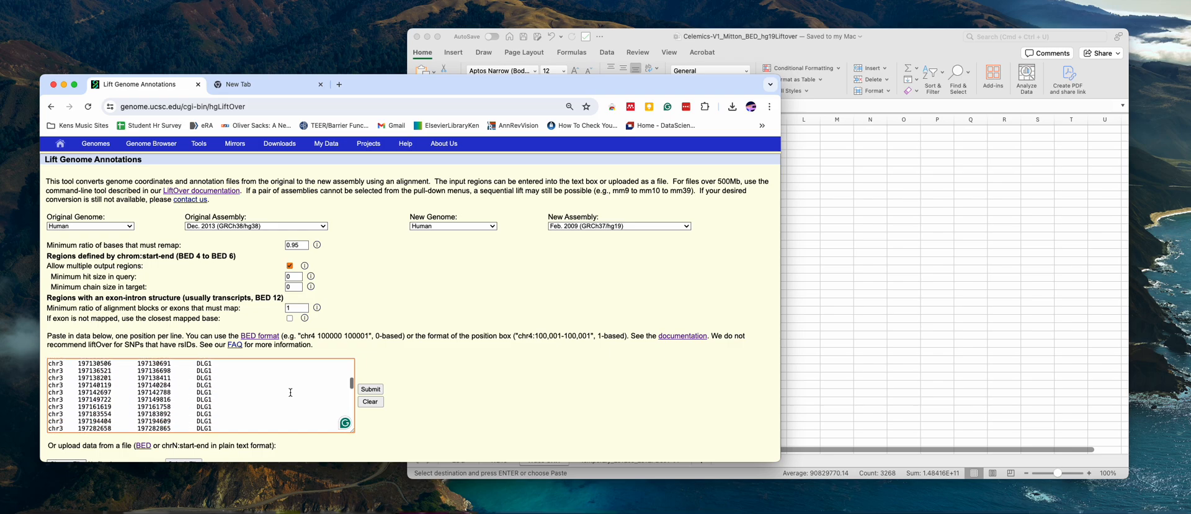
scroll(291, 392, down, 20)
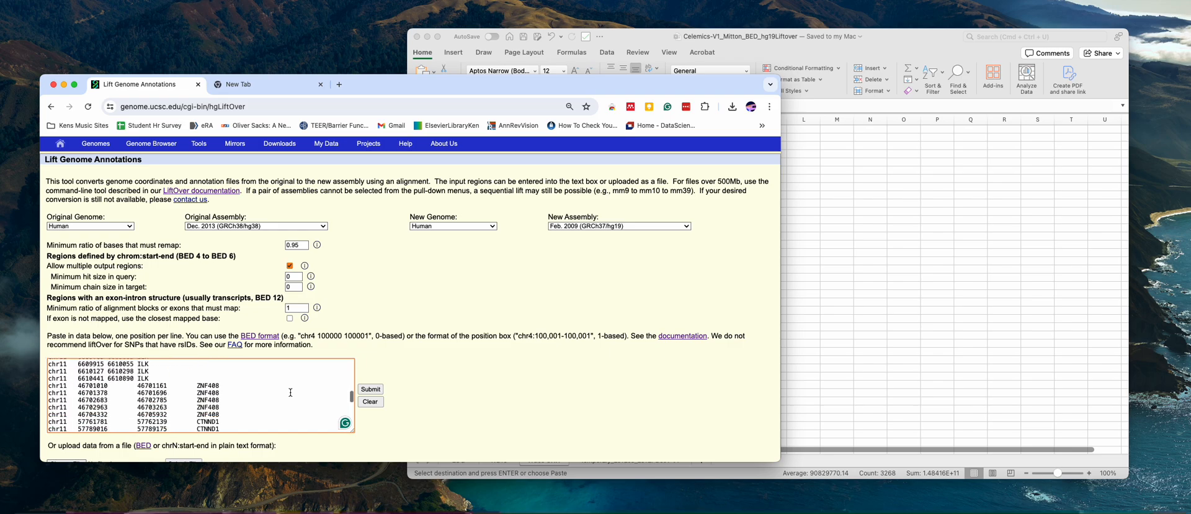
scroll(476, 387, down, 2)
click(374, 333)
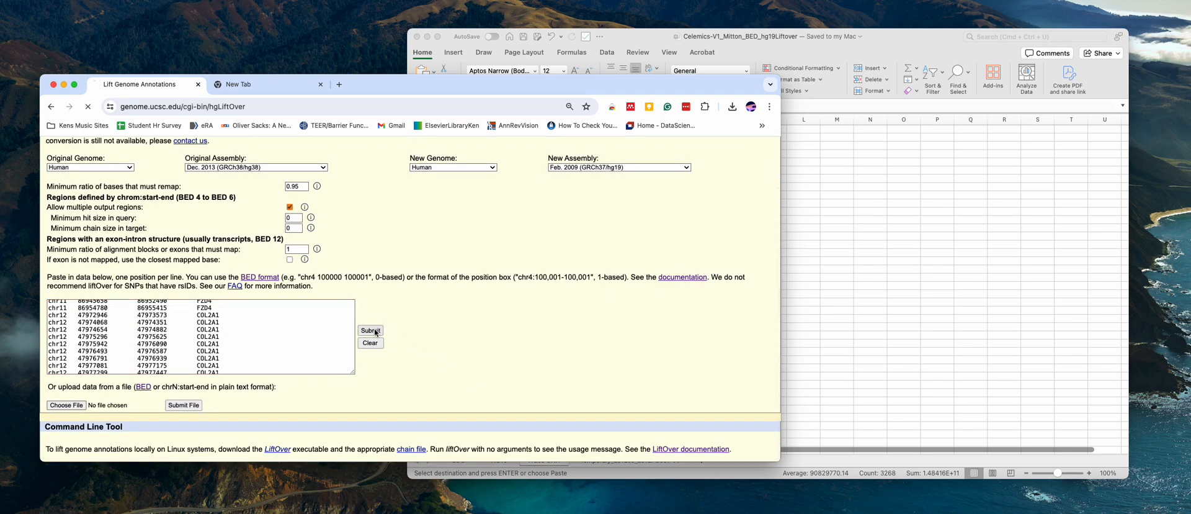
Download the converted regions from LiftOver's results and open the downloaded file hglft_genome_3e12b_c74510.bed
scroll(433, 358, down, 8)
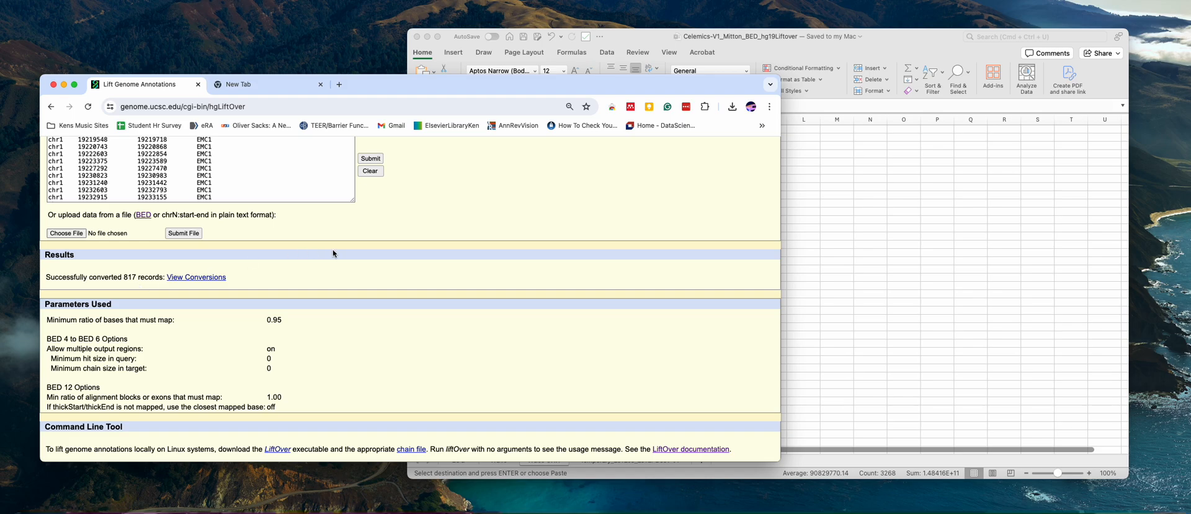
click(208, 277)
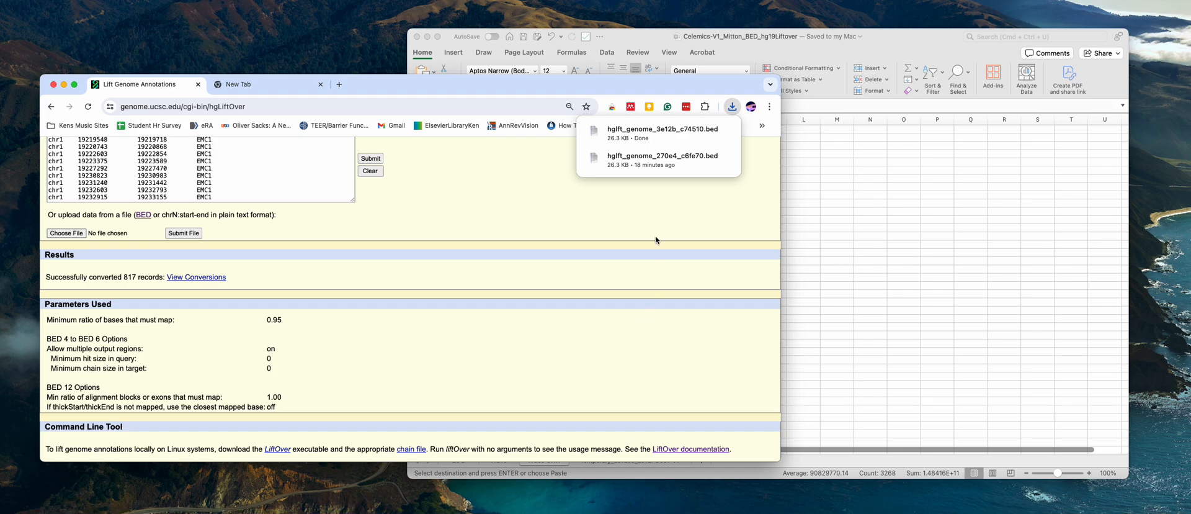
mouse_move(661, 132)
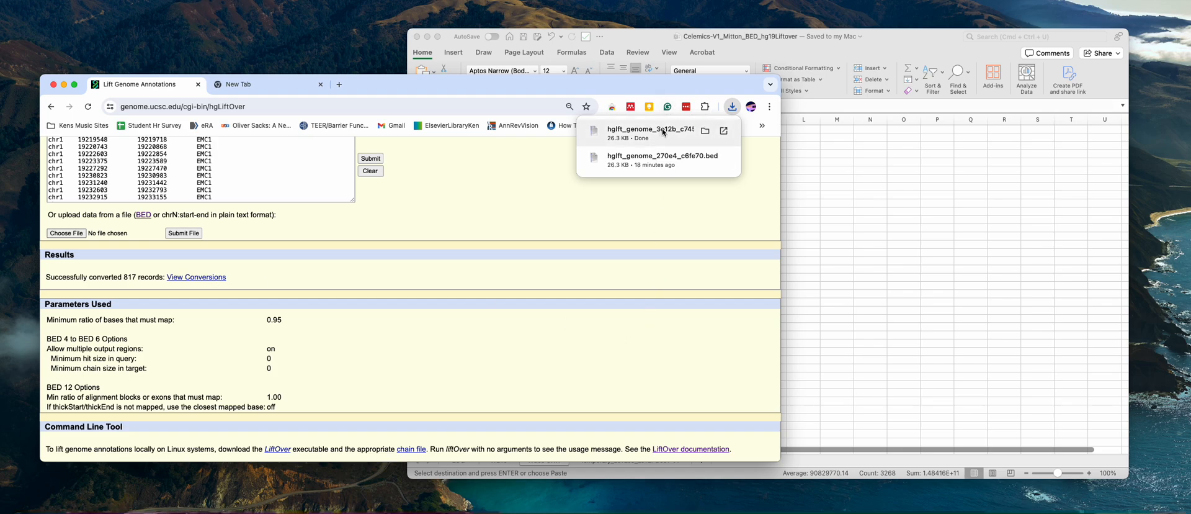
click(694, 131)
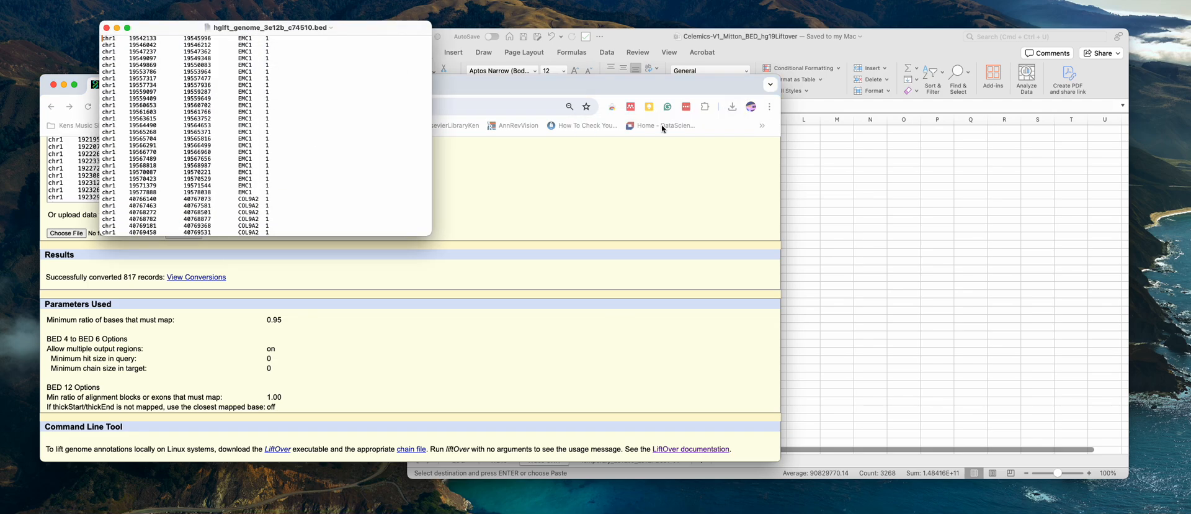
Enlarge the text window of the converted BED file and move it beside the Excel workbook
drag(433, 230, 623, 445)
drag(274, 30, 347, 75)
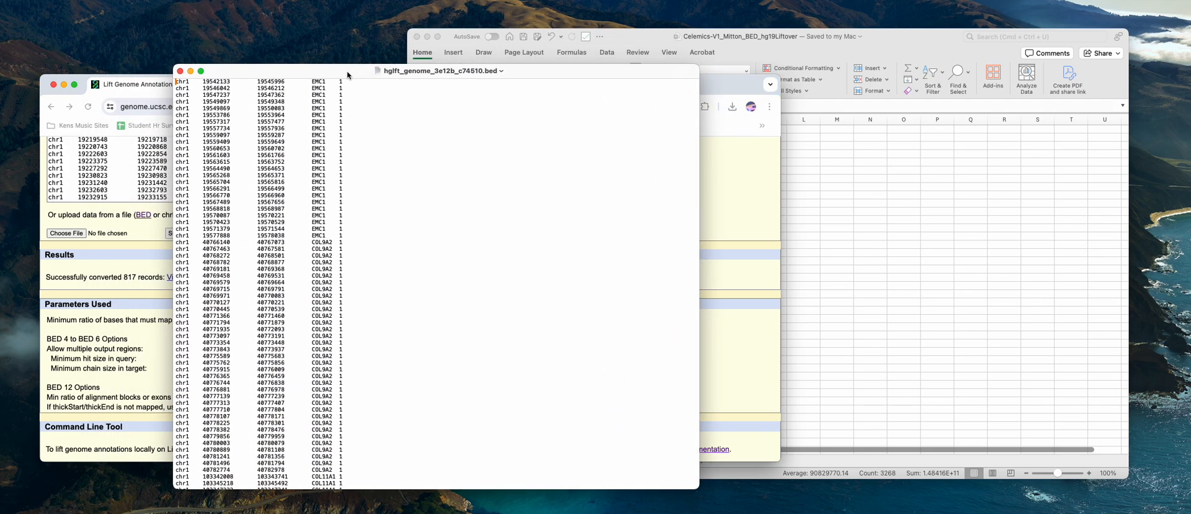
scroll(370, 183, up, 2)
drag(285, 72, 129, 72)
Switch to Excel and compare the regions in the HG19 sheet with those in the HG38 CHR sheet
click(874, 234)
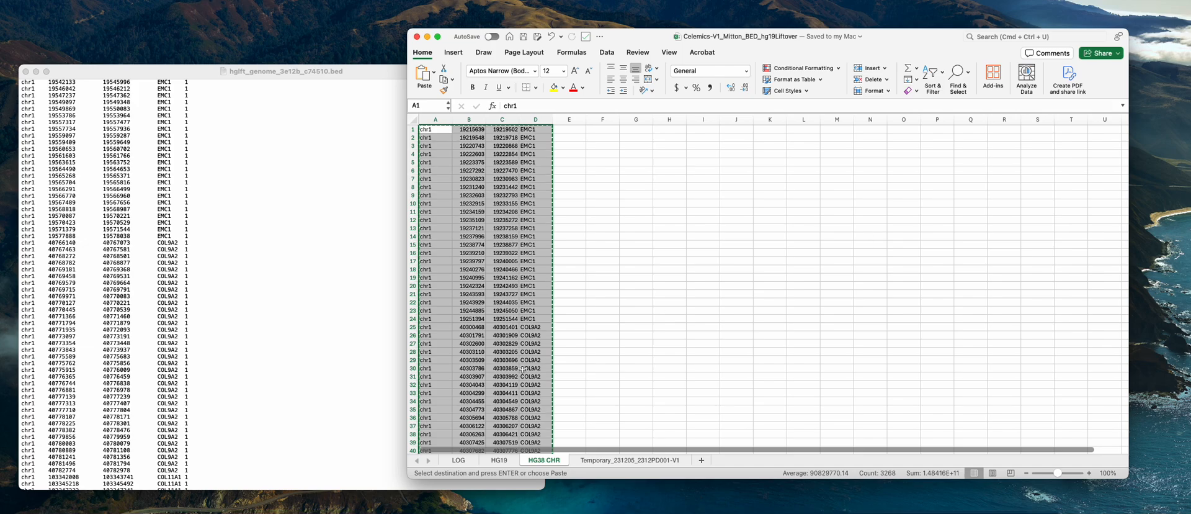
click(505, 462)
double_click(507, 464)
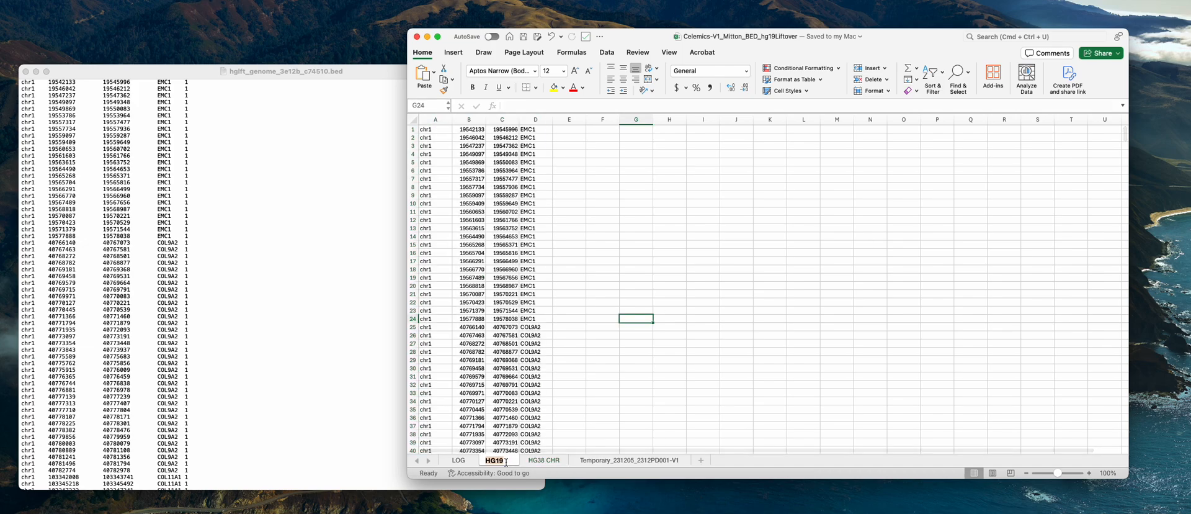
click(553, 438)
scroll(614, 370, up, 3)
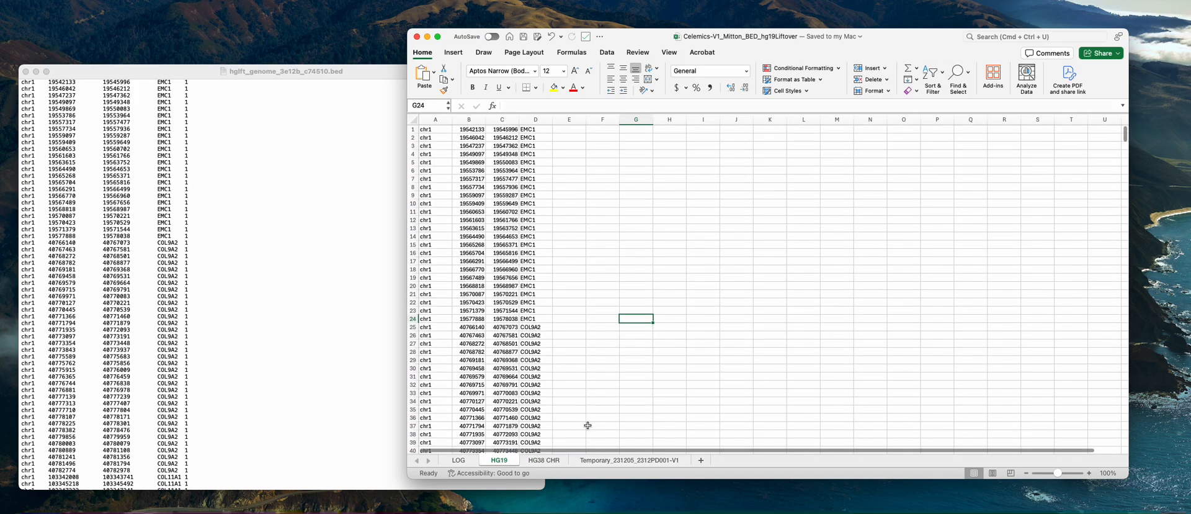
click(554, 464)
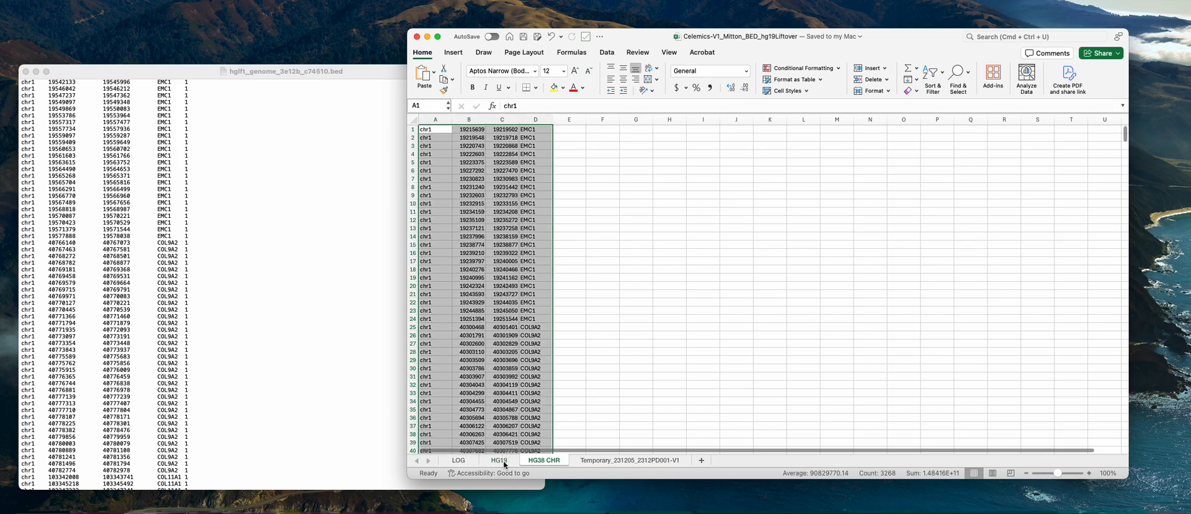
click(504, 462)
click(583, 367)
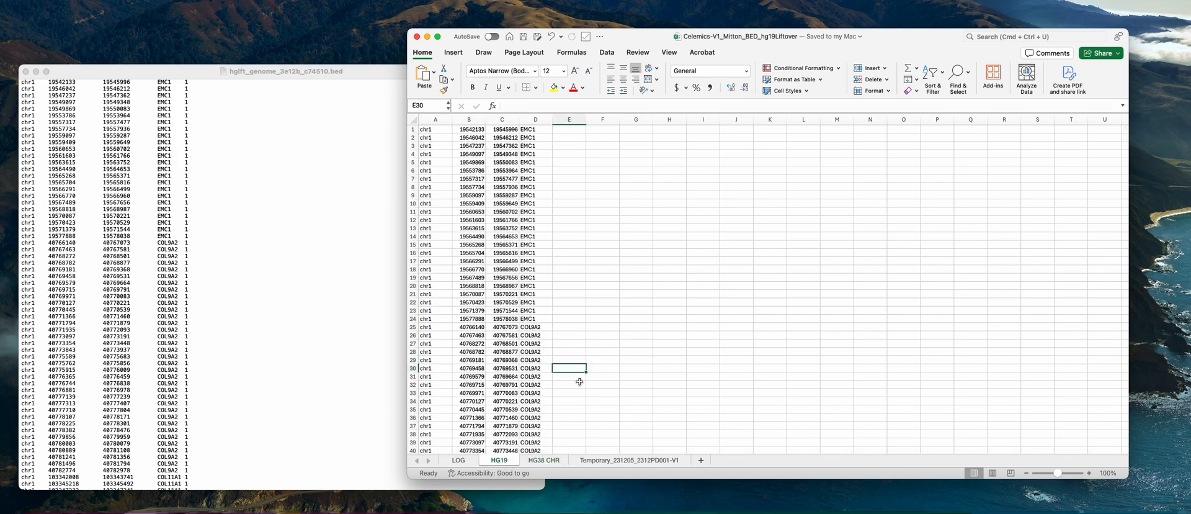
click(556, 462)
click(584, 343)
scroll(583, 342, up, 3)
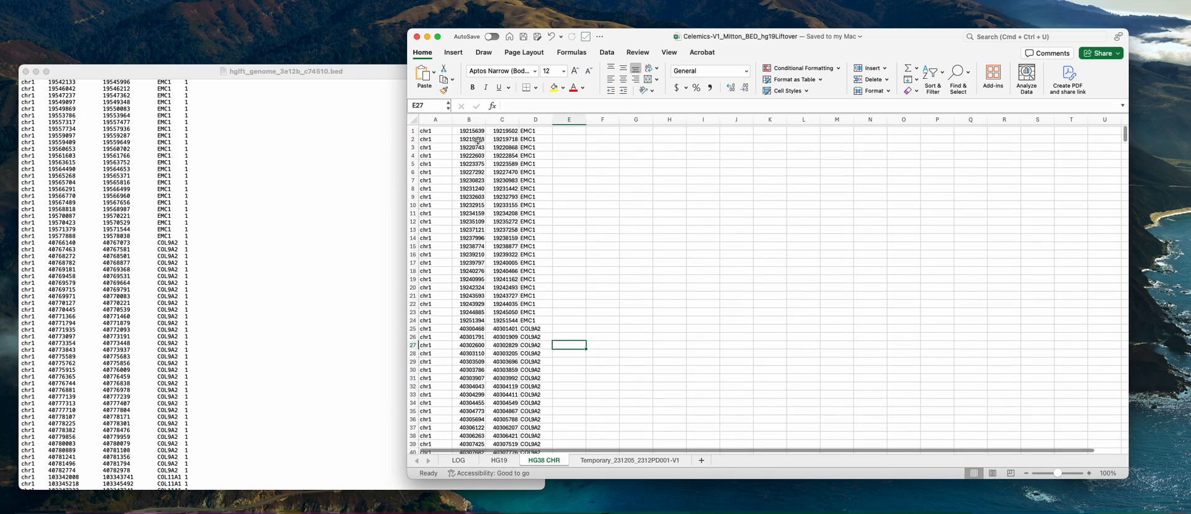
Select cell A1 and alternate between HG38 CHR and HG19 to compare their first coordinates, ending on HG19
click(447, 131)
click(499, 460)
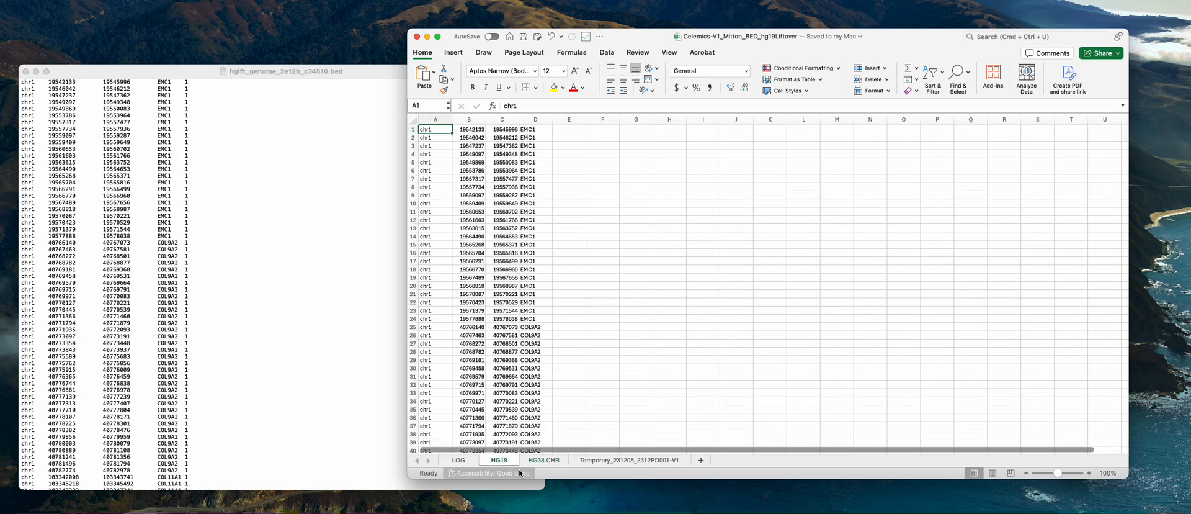
click(542, 460)
click(499, 460)
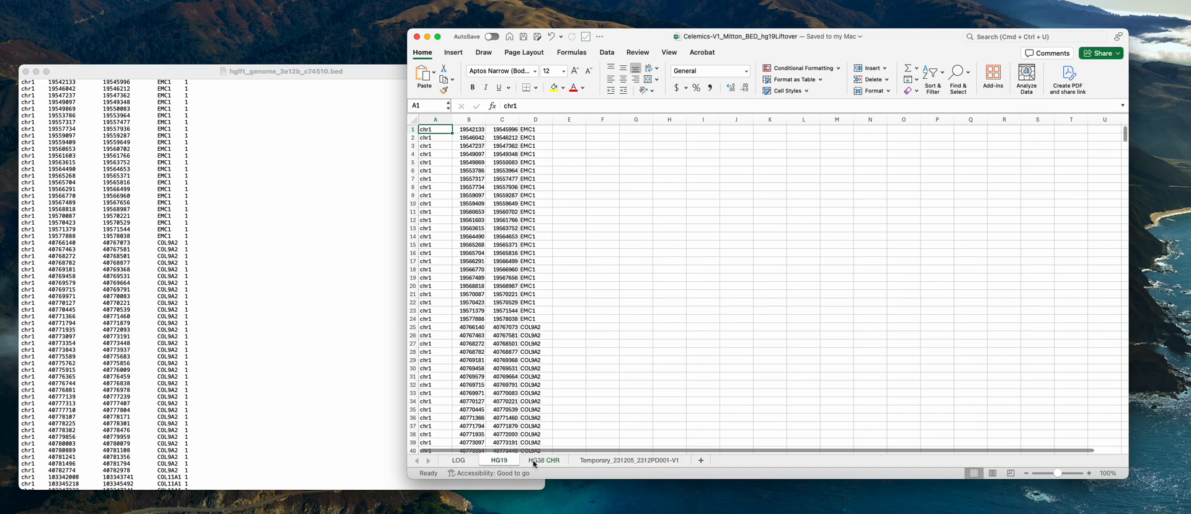
click(541, 460)
click(509, 464)
click(539, 460)
click(510, 459)
click(540, 460)
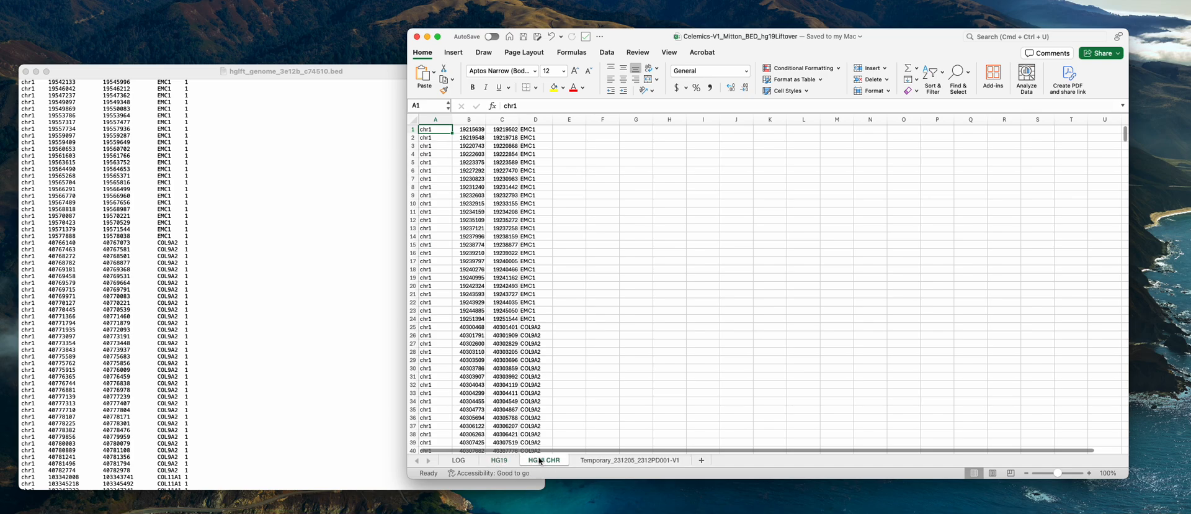
click(499, 460)
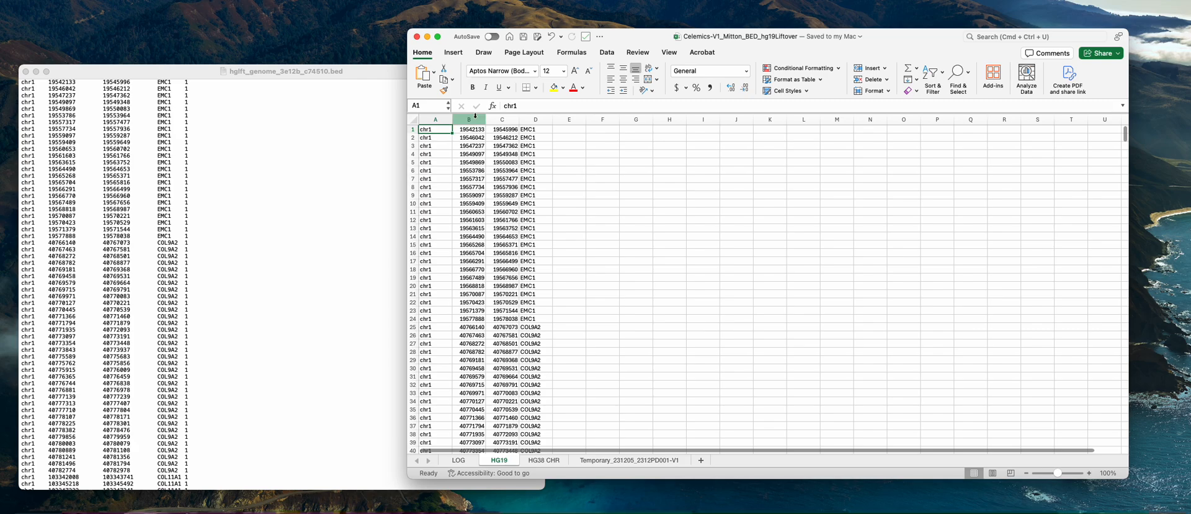
Shift the converted BED file's window farther from the workbook and compare its lines with Excel's HG19 and HG38 CHR sheets, ending on HG38 CHR
click(195, 71)
scroll(242, 139, up, 2)
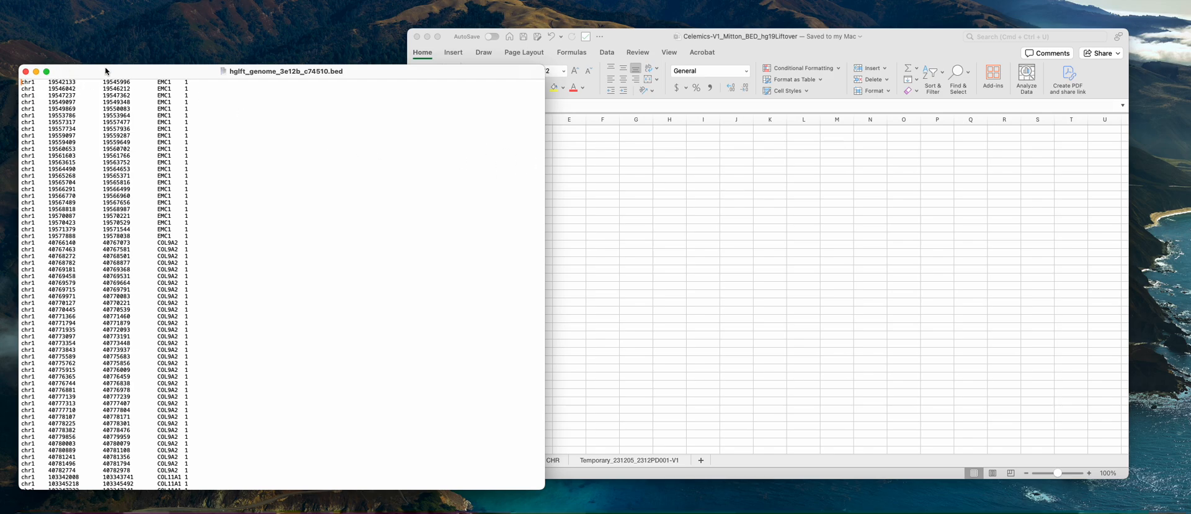
drag(106, 70, 87, 58)
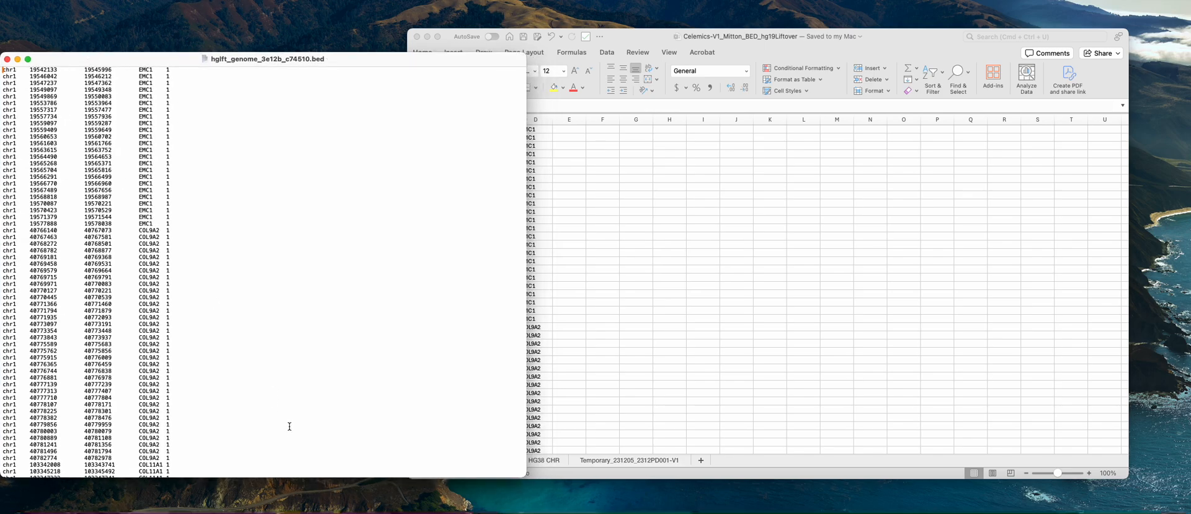
click(685, 336)
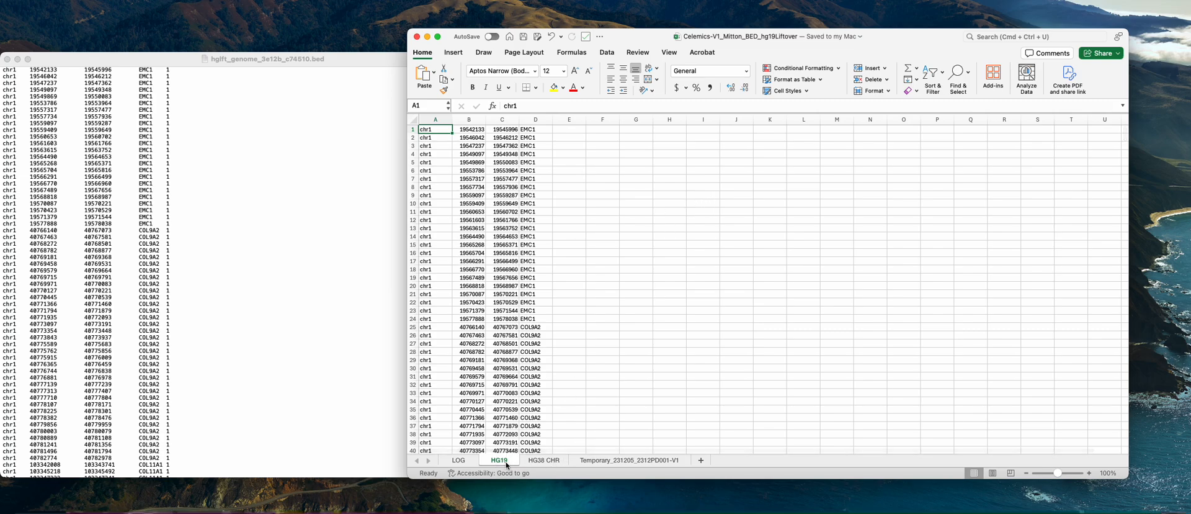
click(533, 460)
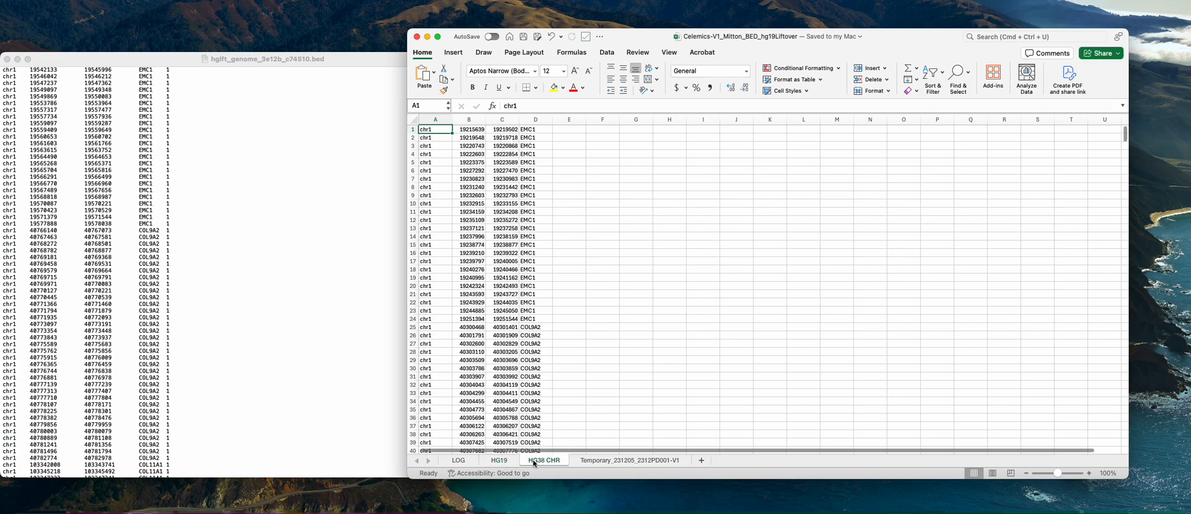